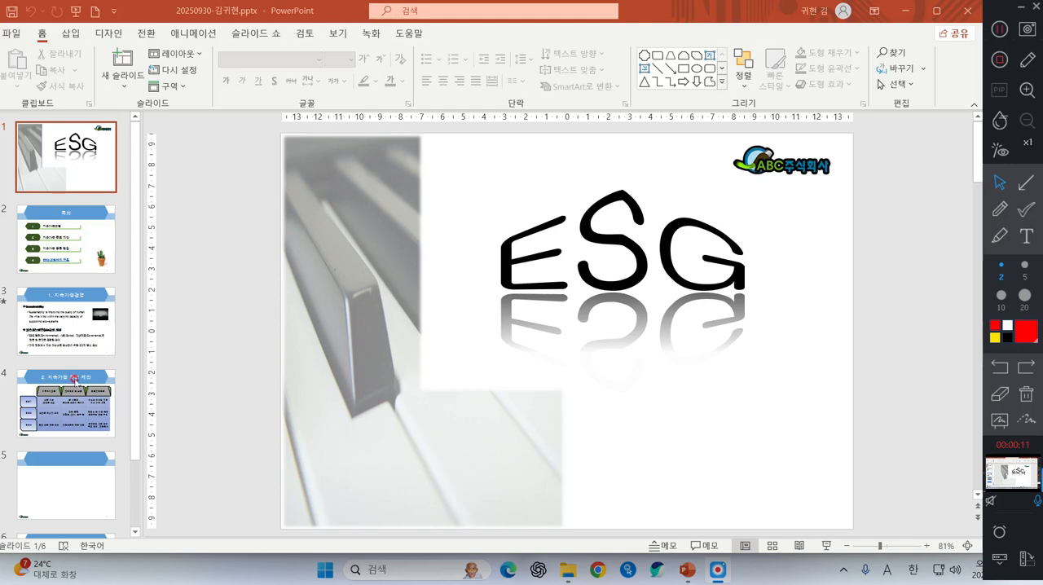
Title slide 5 "3. 지속가능 금융 현황"
left_click(71, 475)
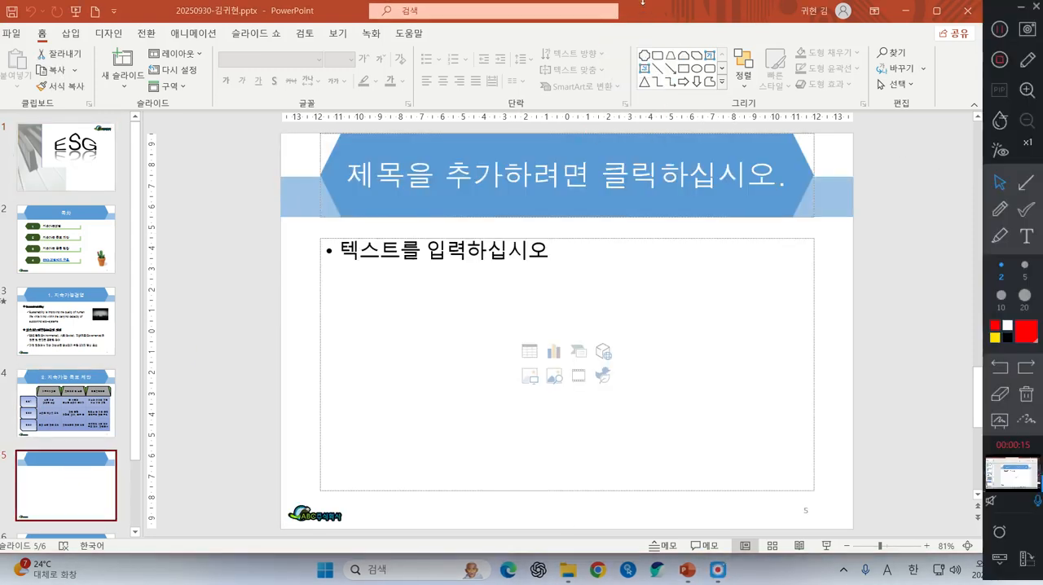
left_click(526, 171)
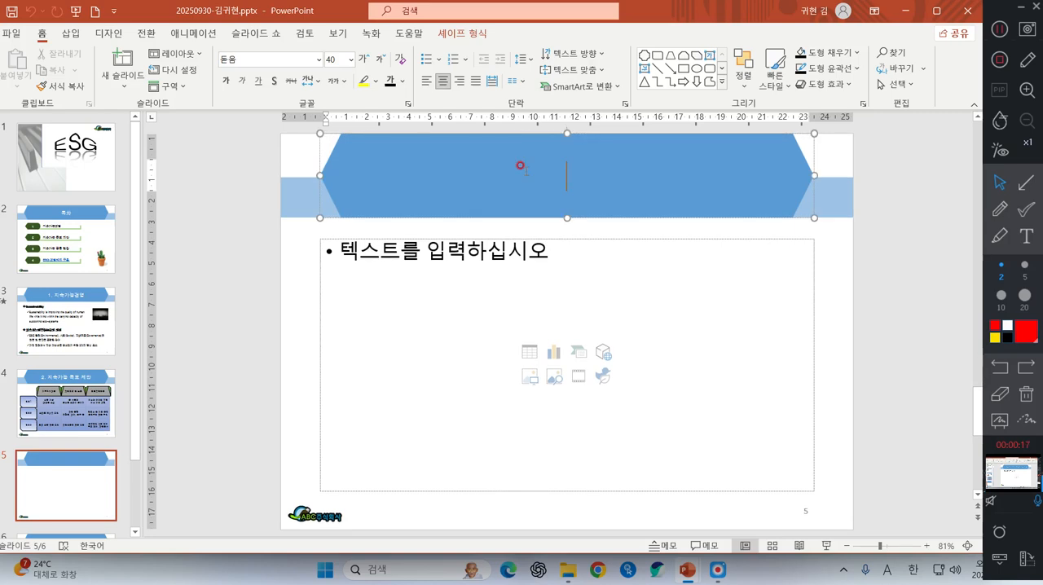
type("3.")
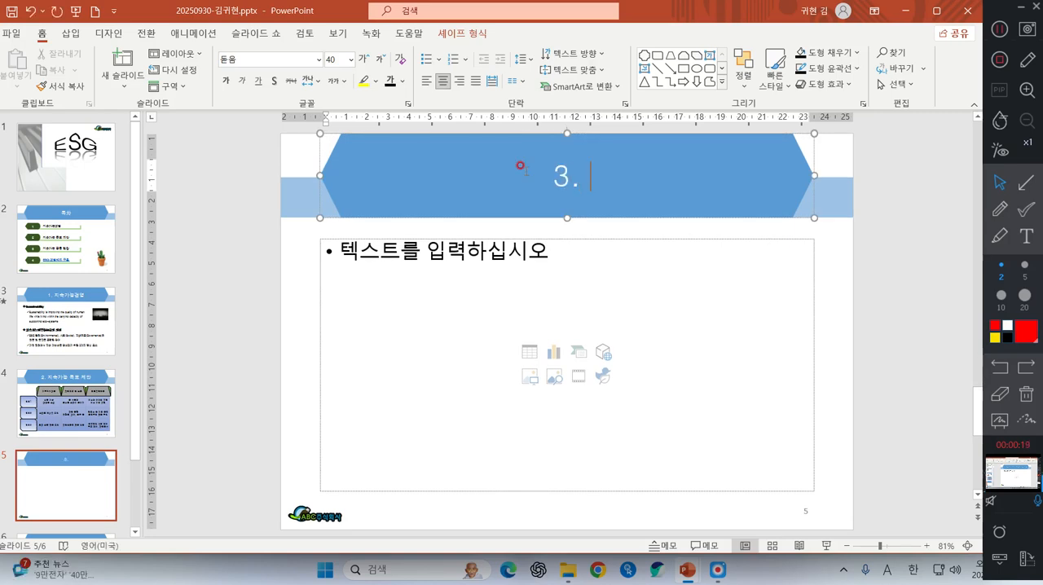
key("Hangul")
type("지속가능 ")
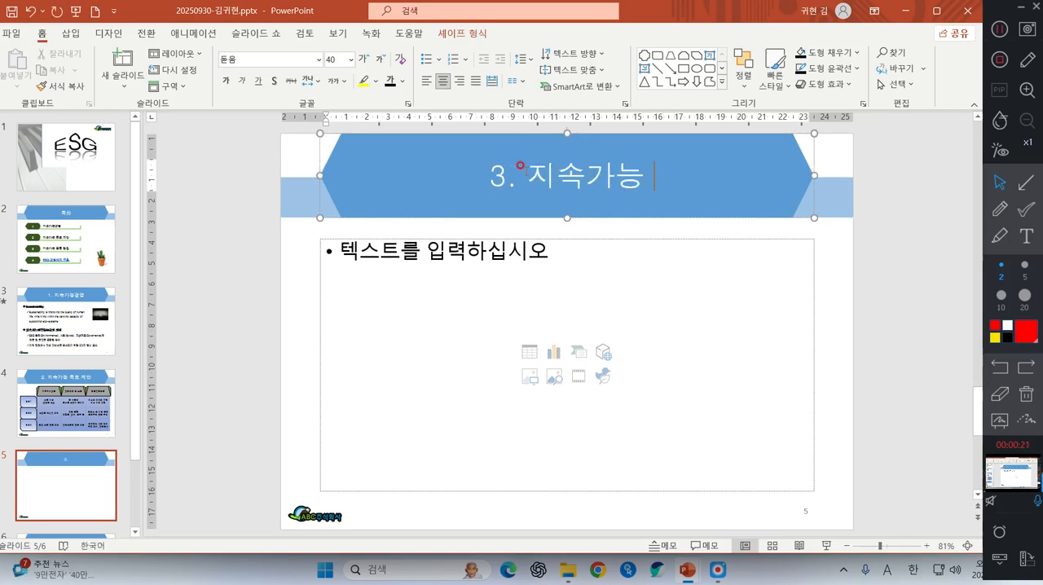
type("금융 현황")
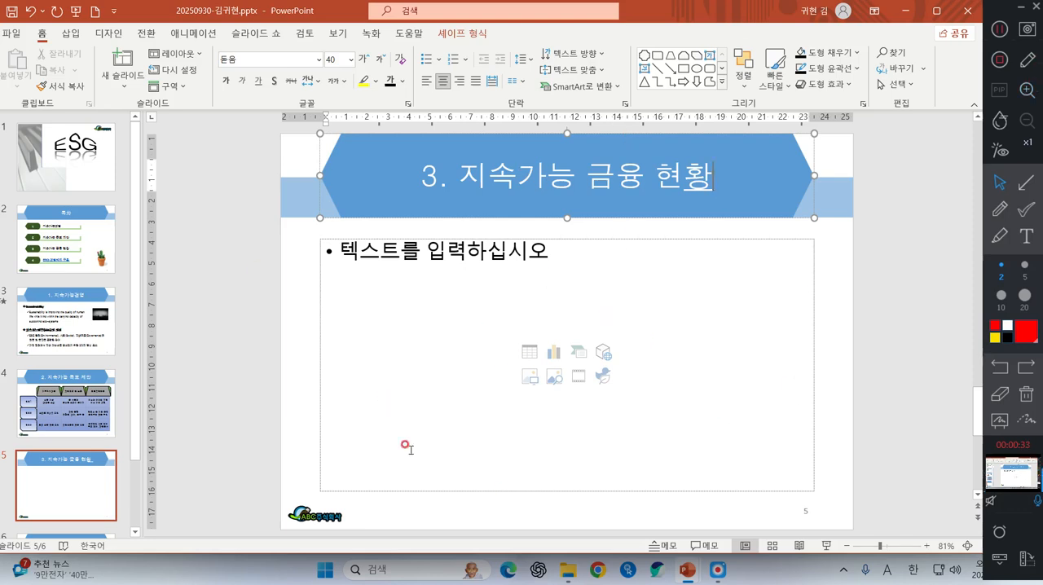
Start inserting a chart in slide 5's content placeholder and choose the combo (혼합) chart type
left_click(555, 353)
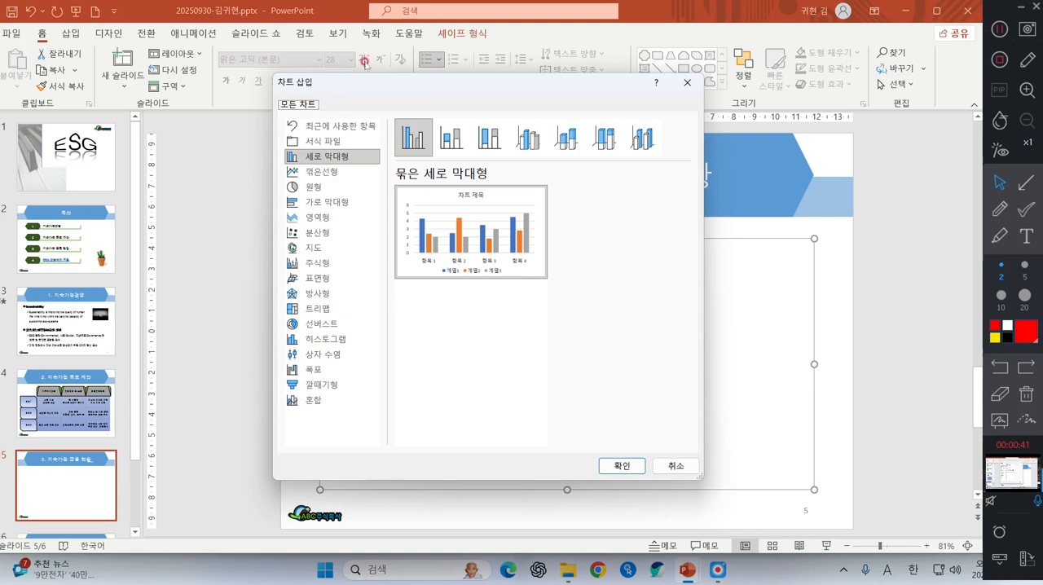
left_click(311, 397)
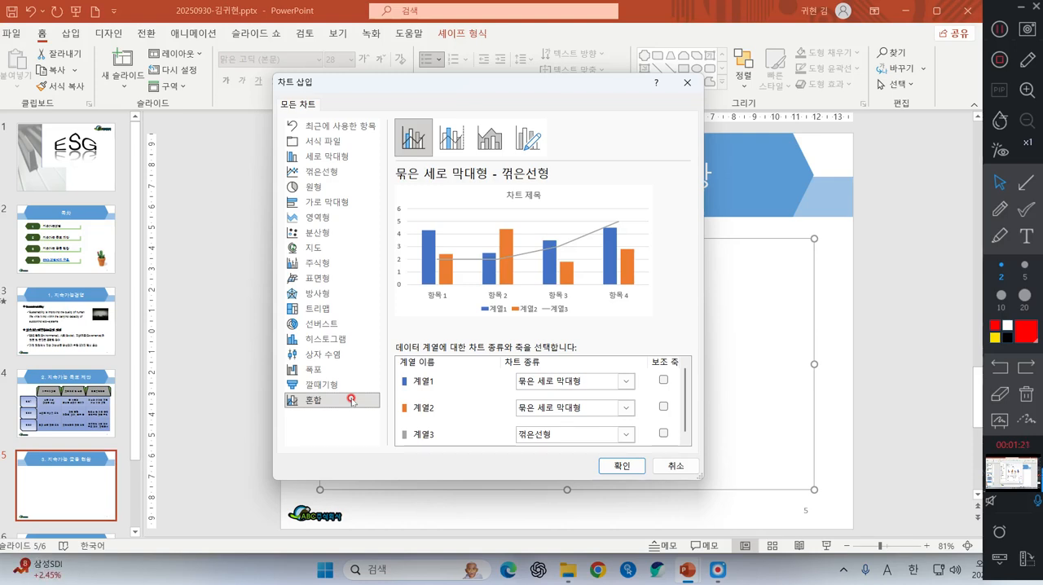
left_click(1000, 209)
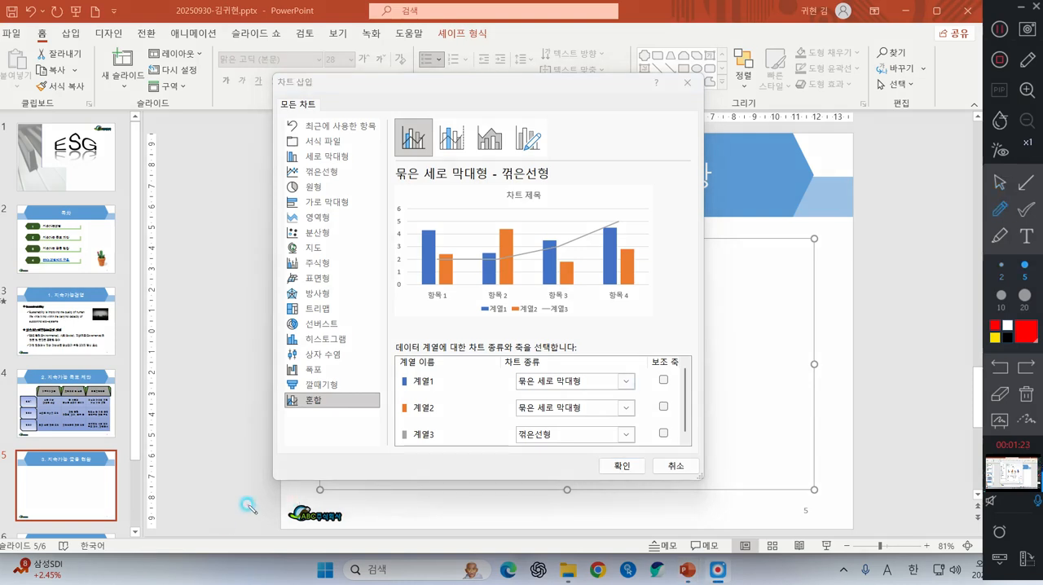
mouse_move(405, 425)
left_mouse_down()
mouse_move(586, 459)
mouse_move(569, 428)
mouse_move(399, 440)
mouse_move(611, 429)
mouse_move(321, 435)
mouse_move(540, 458)
mouse_move(683, 436)
left_mouse_up()
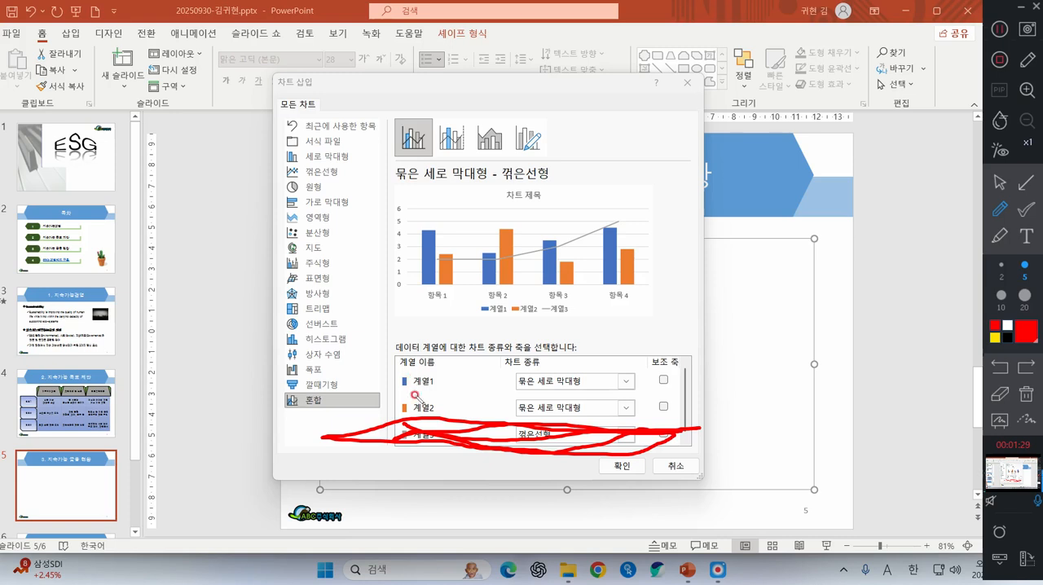
left_click(1027, 393)
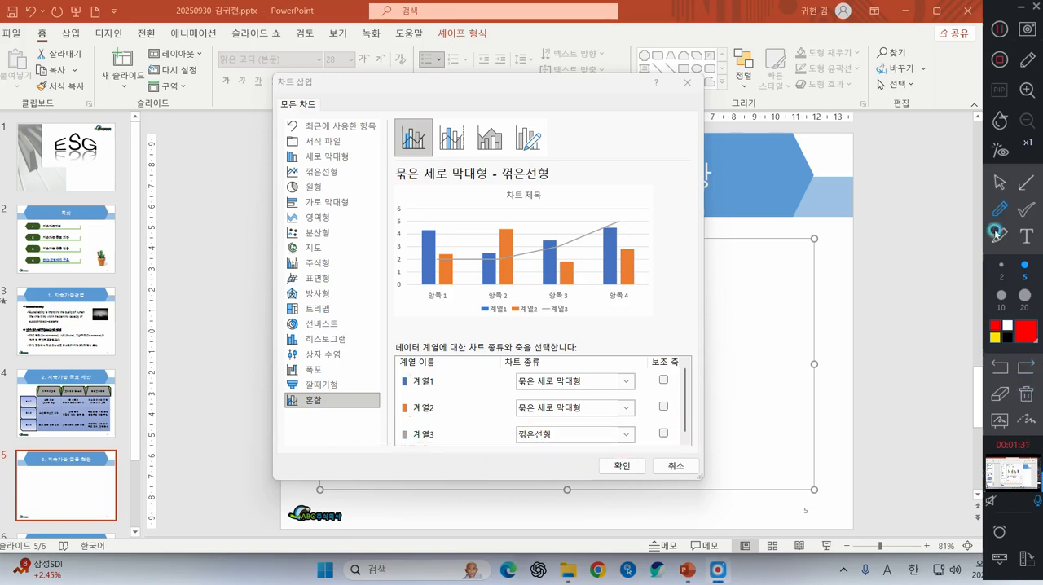
left_click(998, 186)
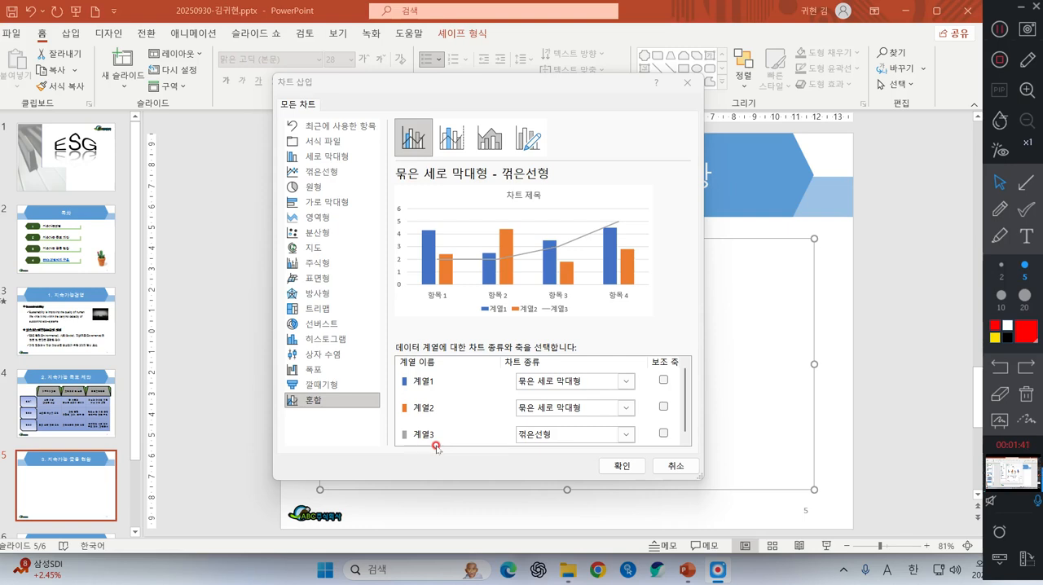
Set 계열2 to a line with markers (표식이 있는 꺾은선형) on the secondary axis and insert the combo chart
left_click(624, 407)
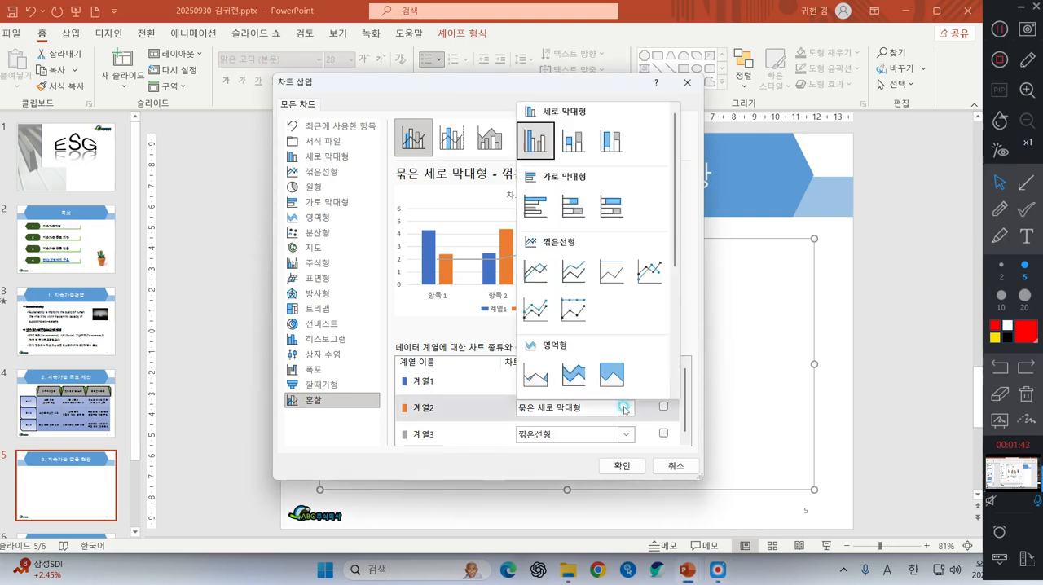
left_click(624, 407)
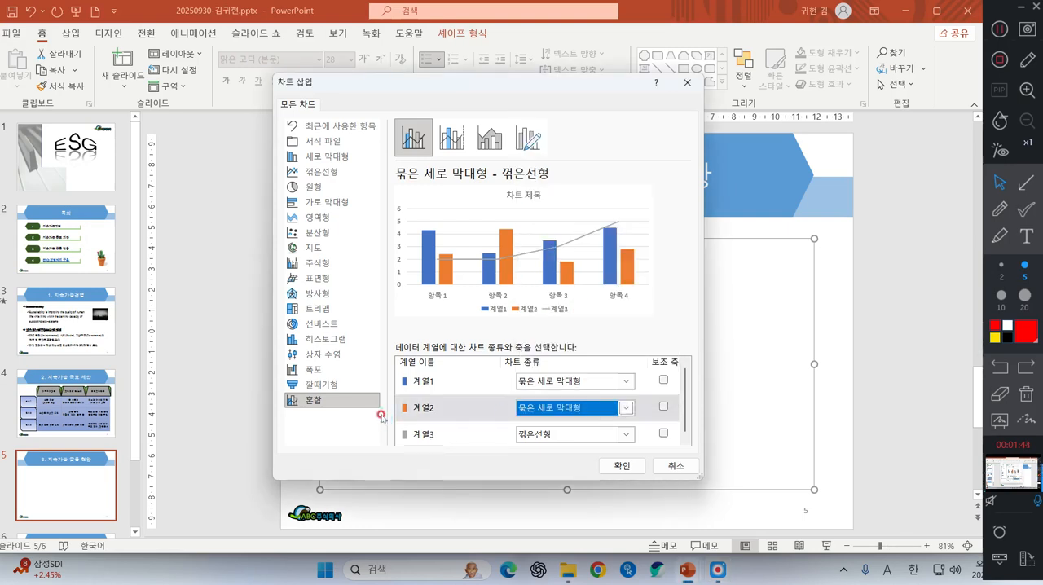
left_click(553, 410)
left_click(647, 273)
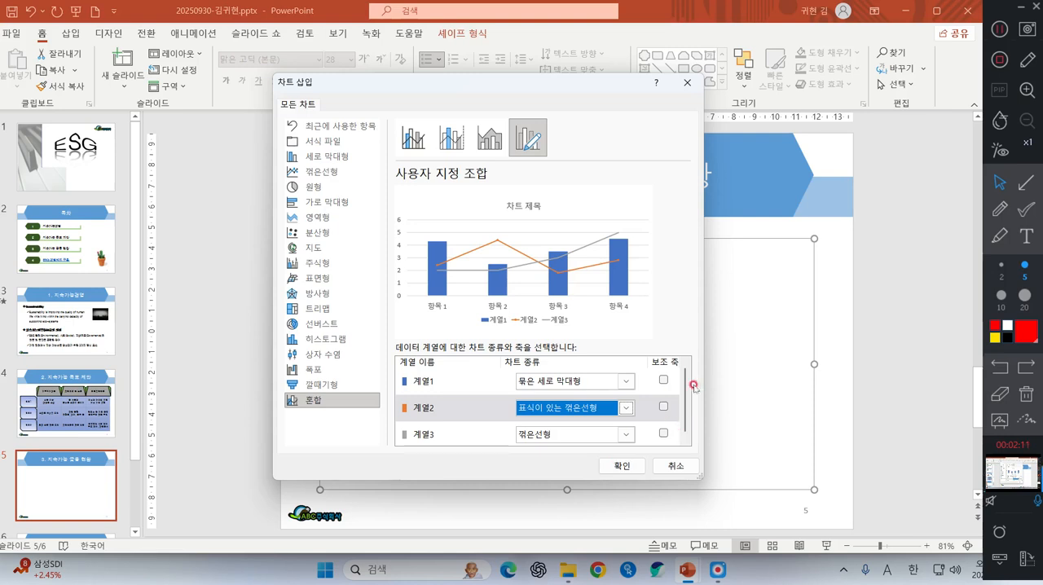
left_click(665, 406)
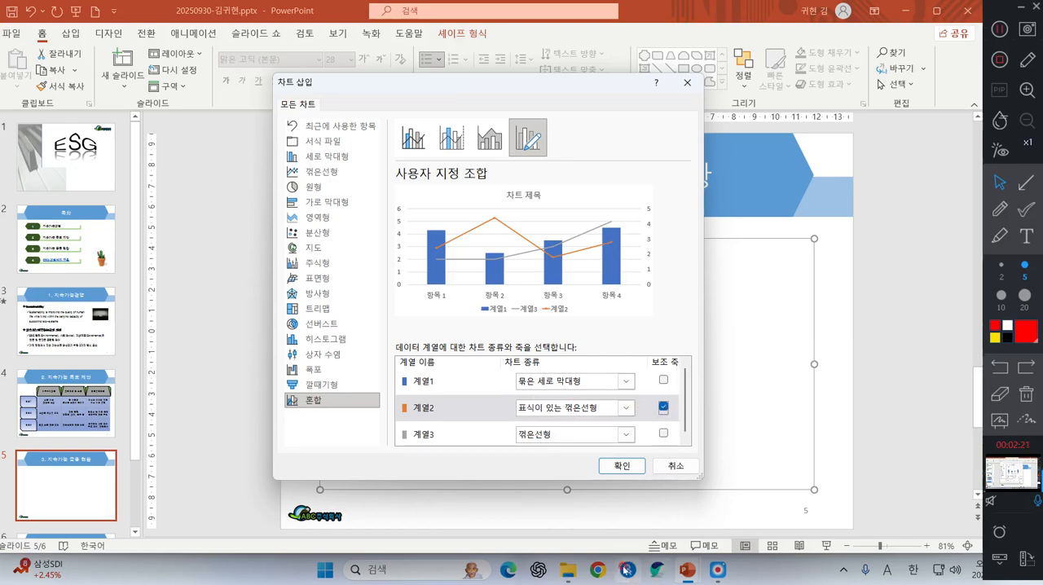
left_click(687, 569)
left_click(413, 461)
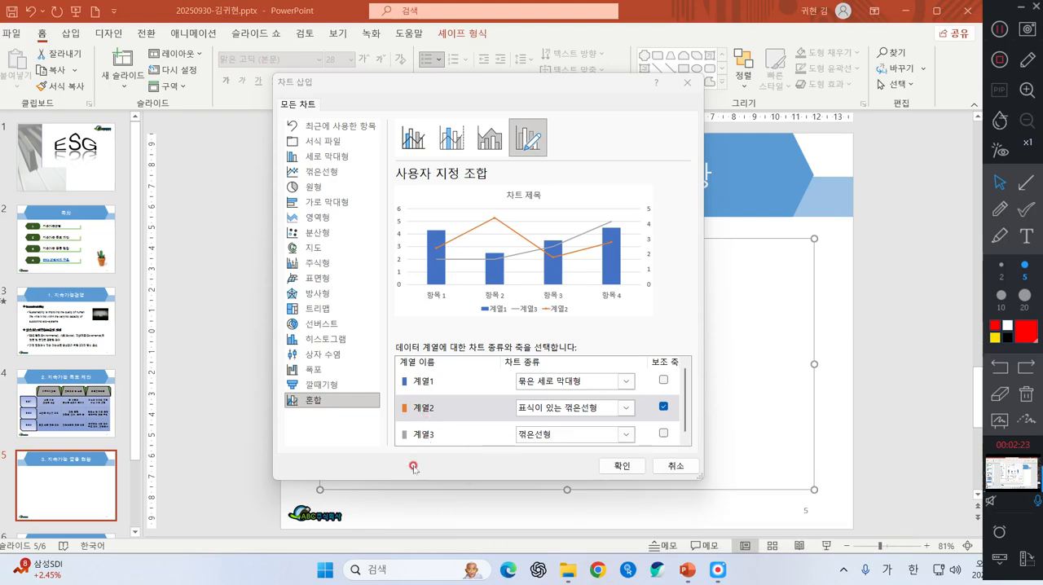
left_click(634, 469)
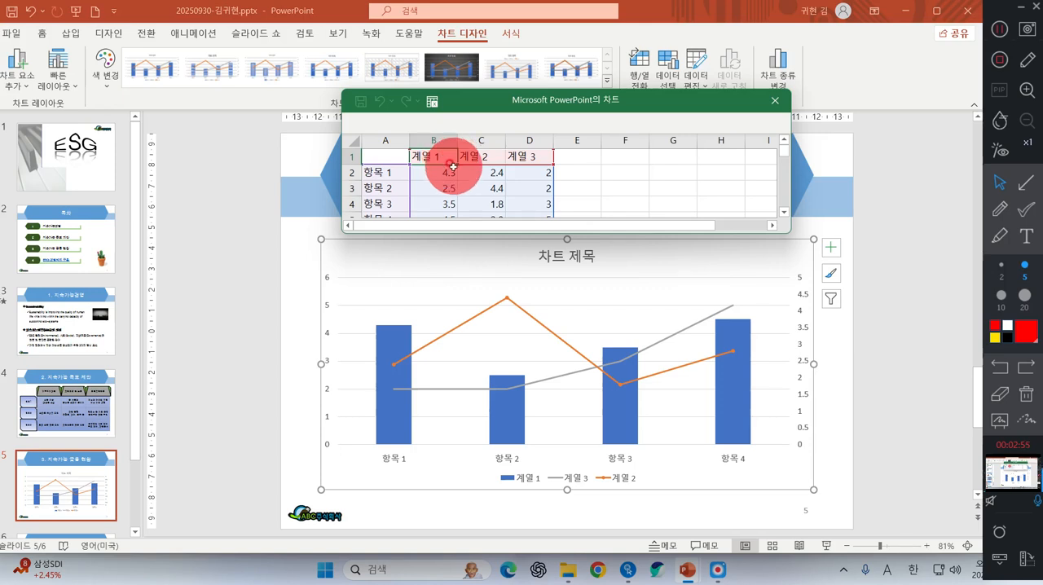
left_click(1024, 184)
left_click(997, 277)
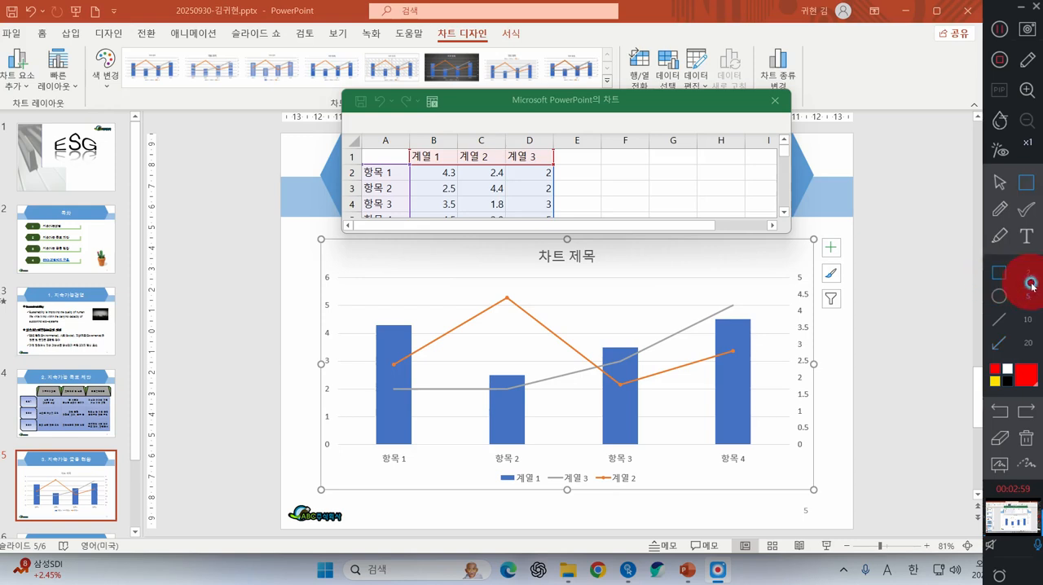
left_click_drag(416, 88, 445, 113)
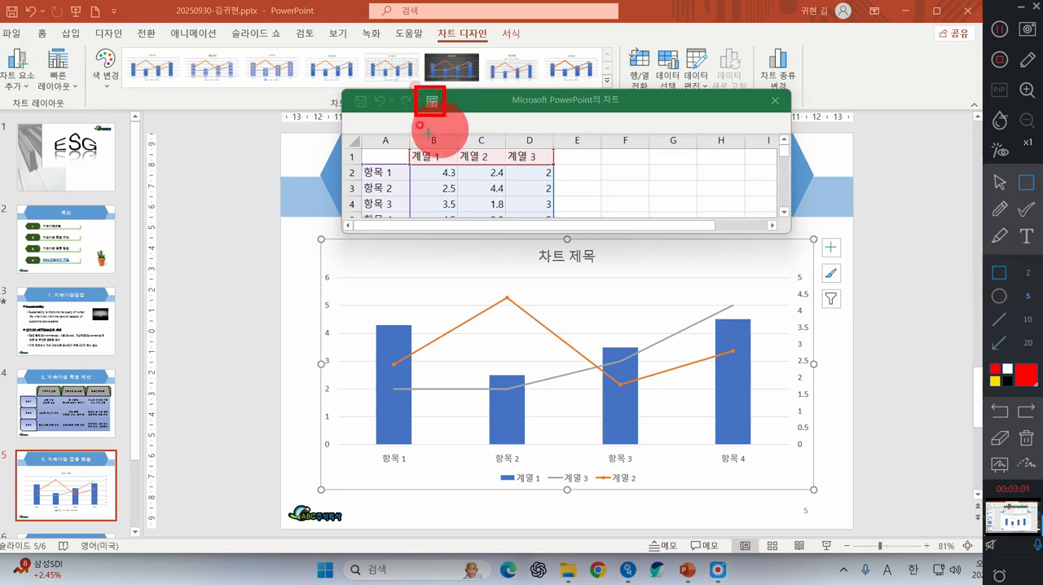
left_click(999, 182)
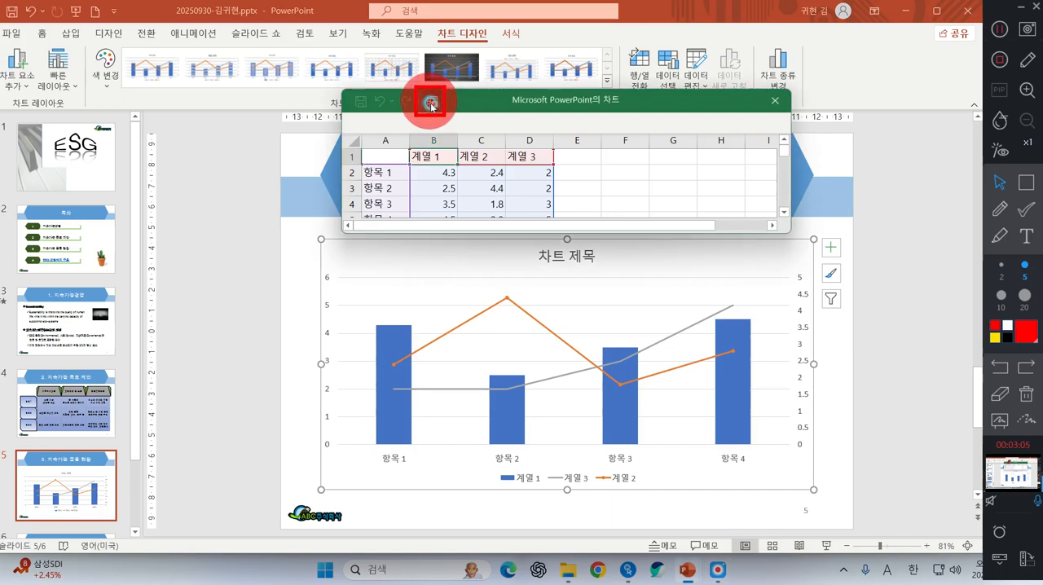
Open the chart's data for editing in Excel and maximize its window
left_click(431, 104)
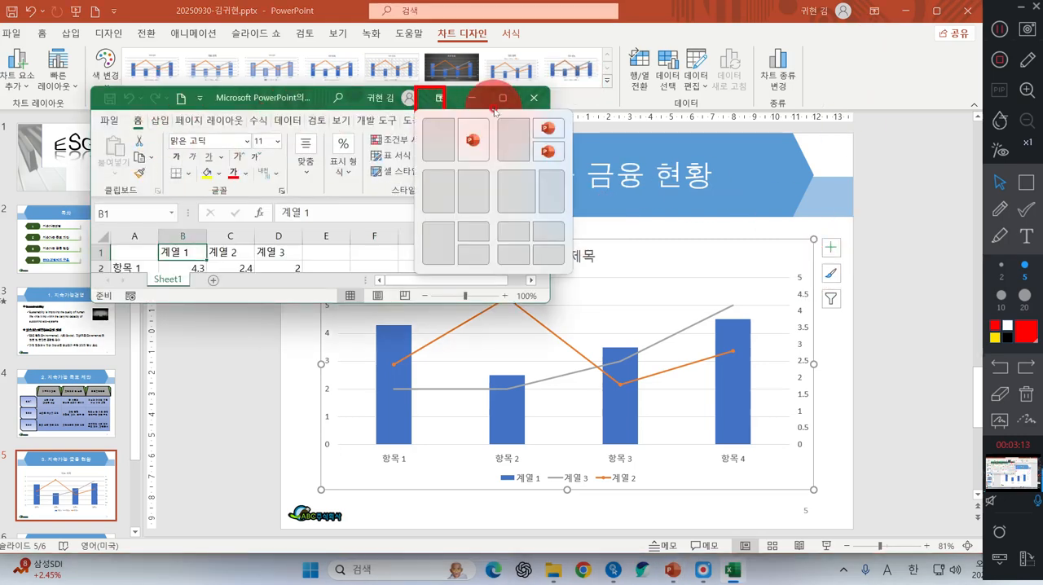
left_click(1026, 395)
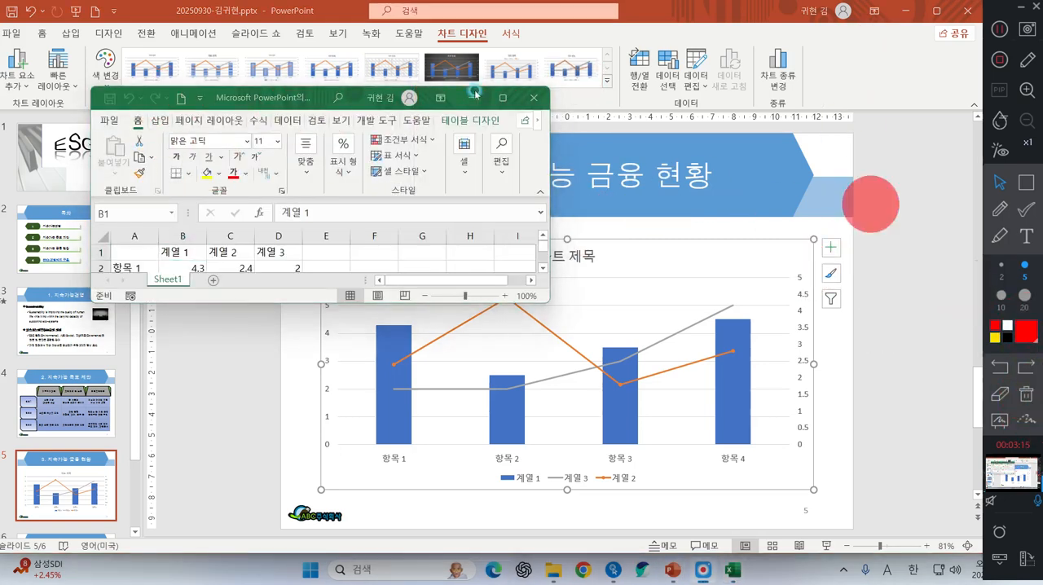
left_click(503, 97)
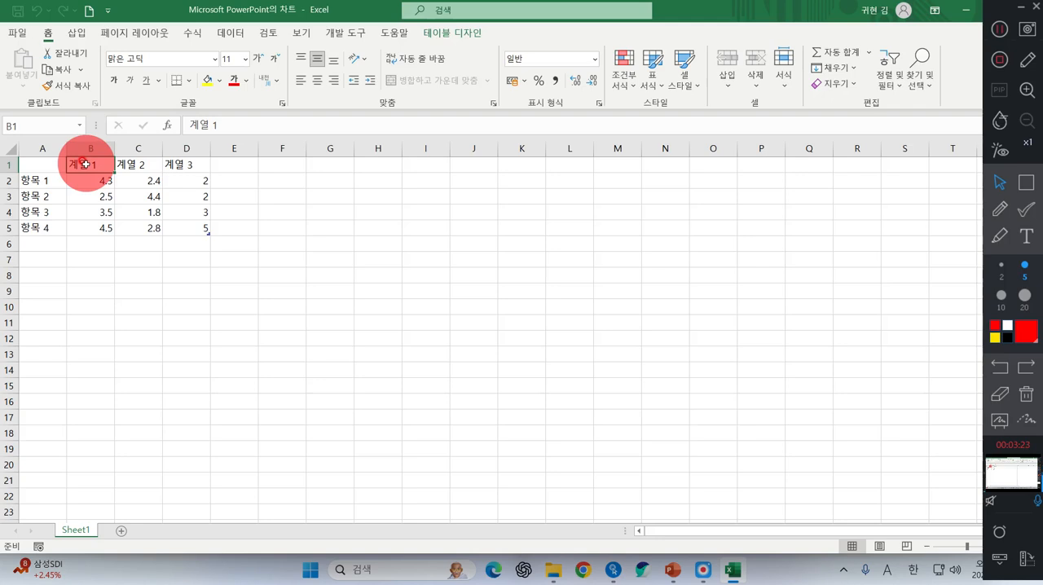
scroll(168, 250, "up", 3, "ctrl")
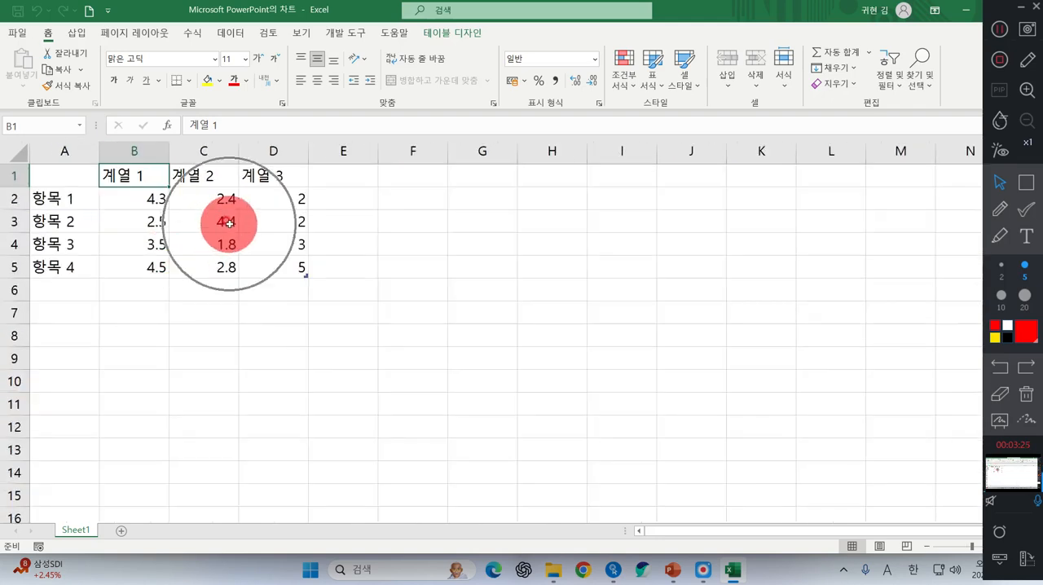
Delete the entire 계열 3 column (column D) from the chart data sheet
left_click(282, 149)
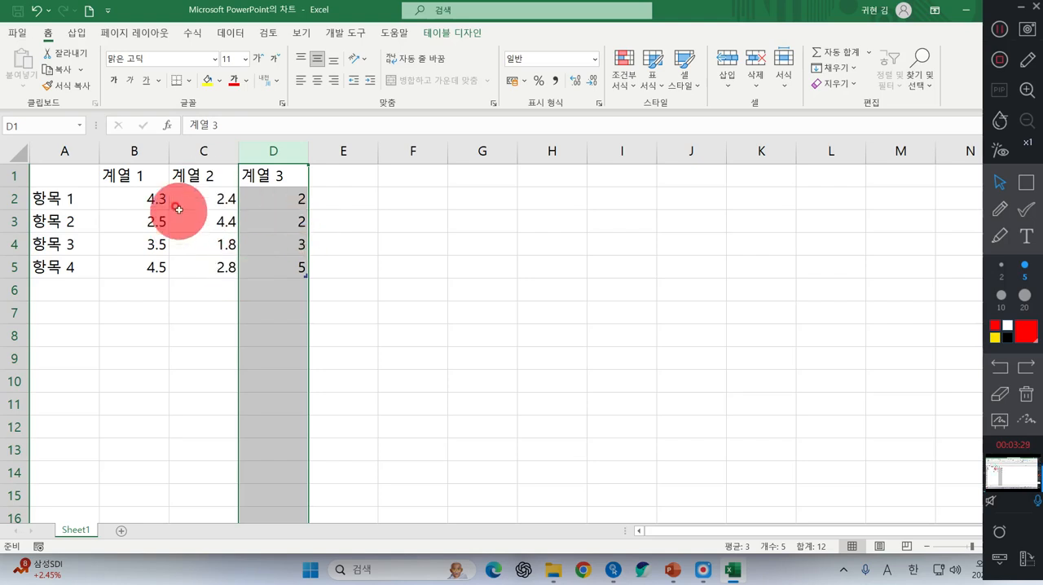
left_click(358, 287)
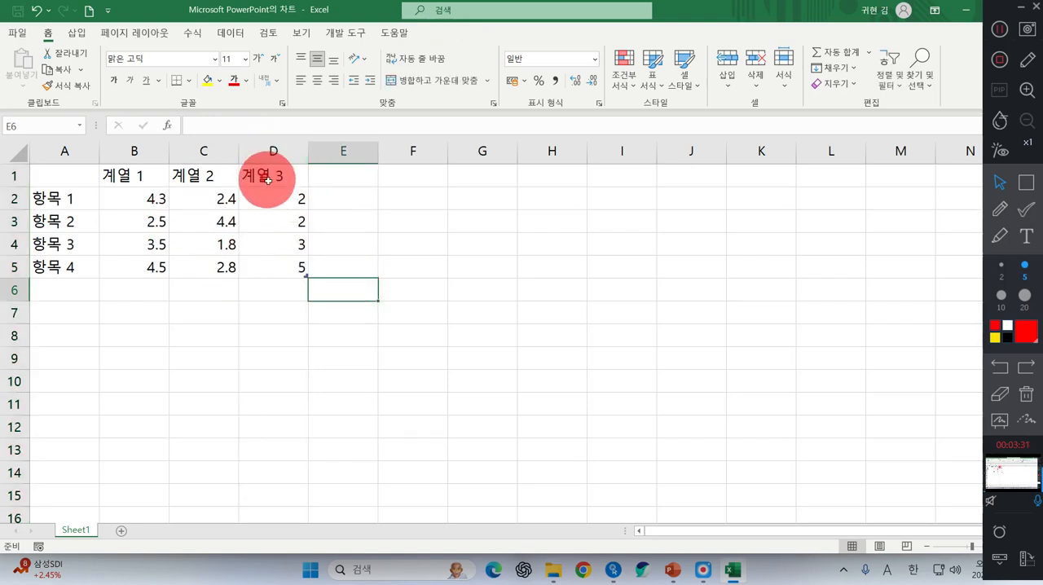
left_click_drag(260, 175, 256, 261)
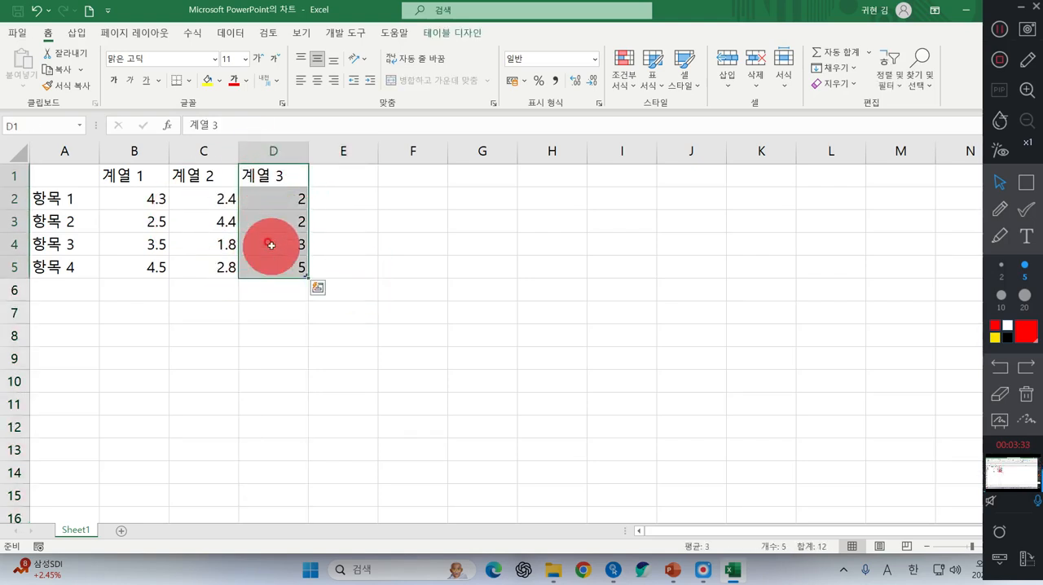
left_click(274, 150)
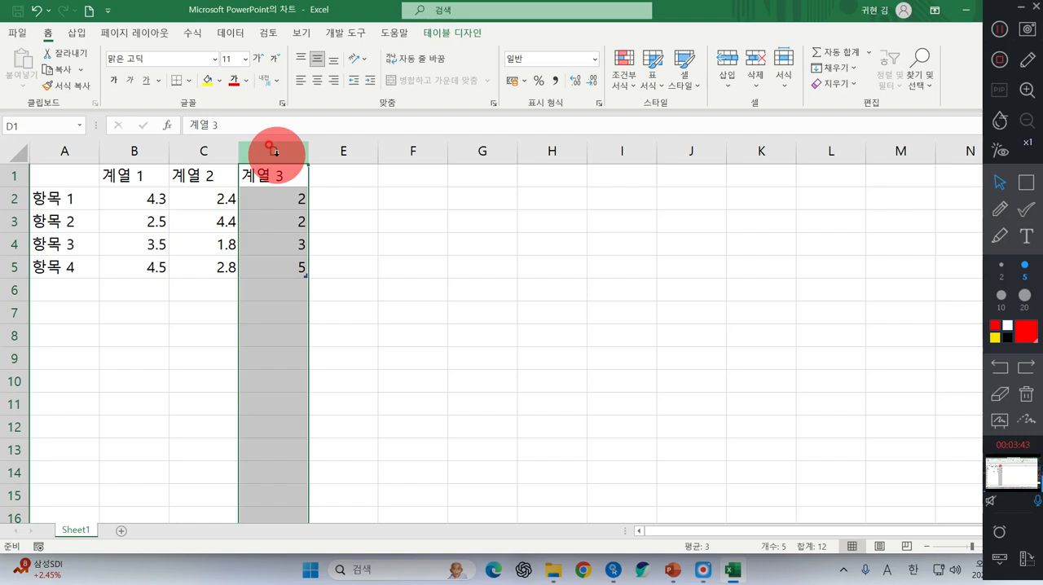
left_click_drag(265, 177, 272, 263)
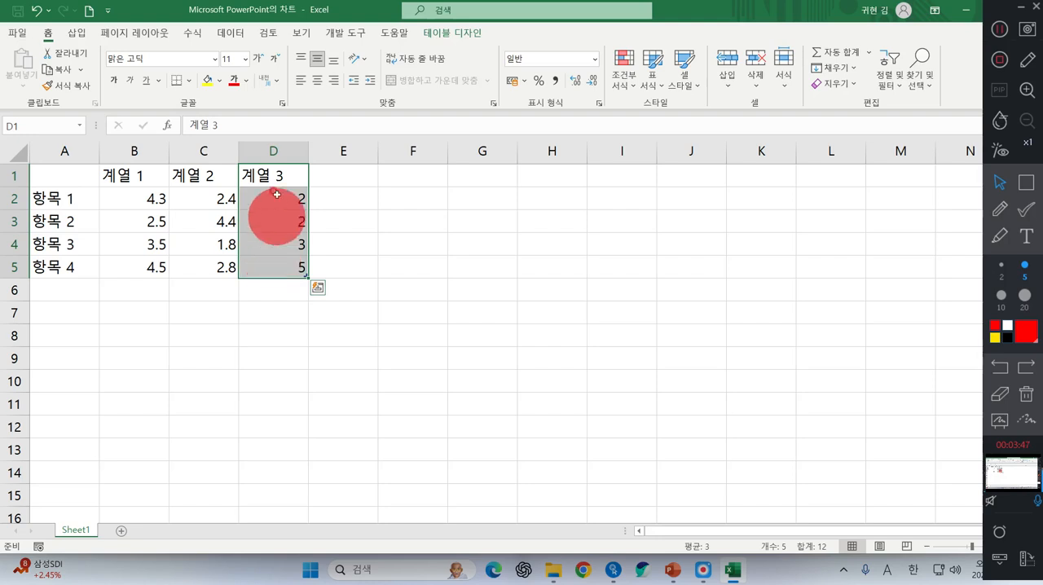
left_click(270, 151)
right_click(268, 151)
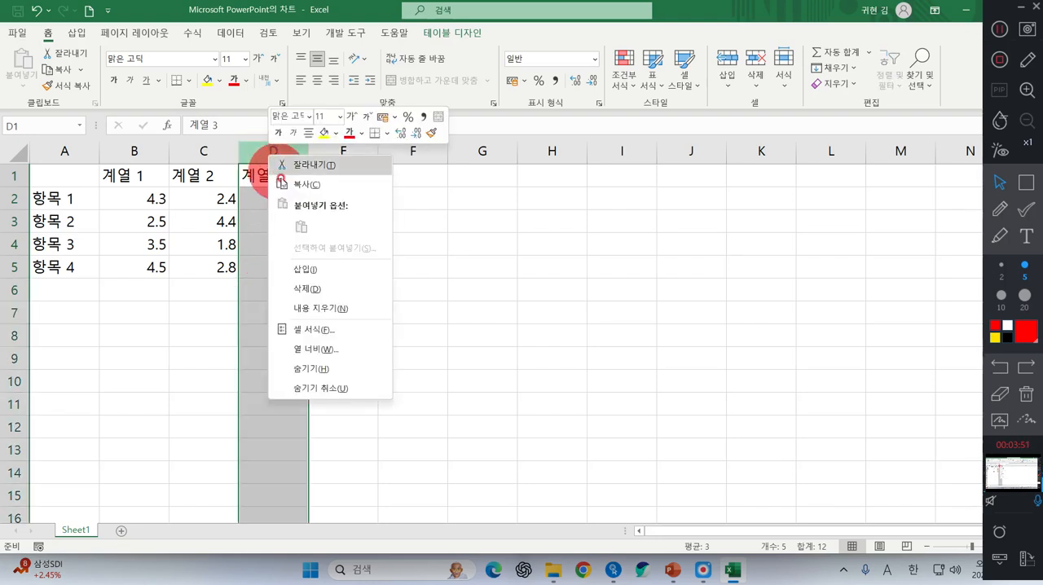
left_click(322, 289)
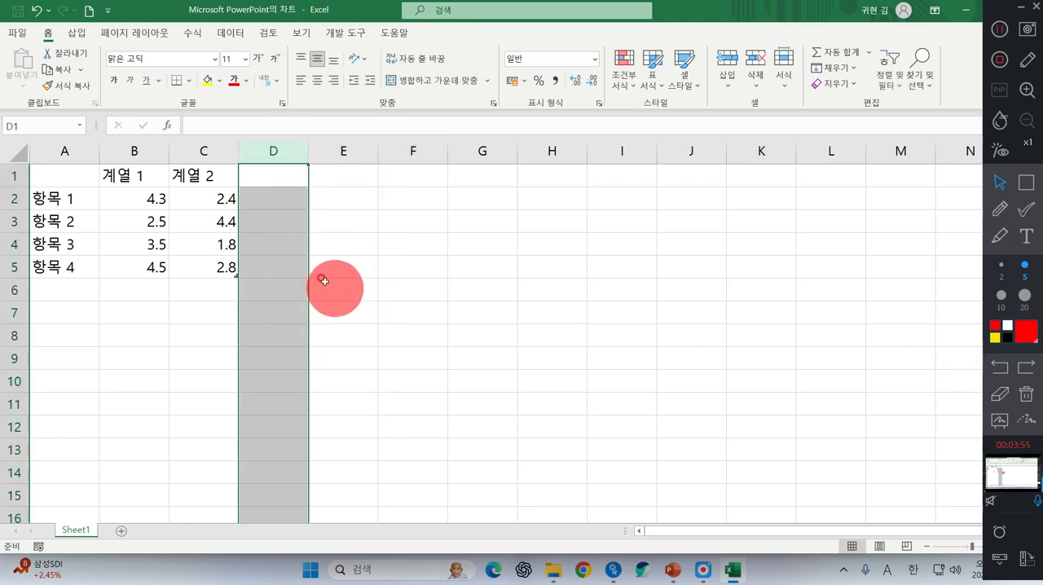
left_click(341, 263)
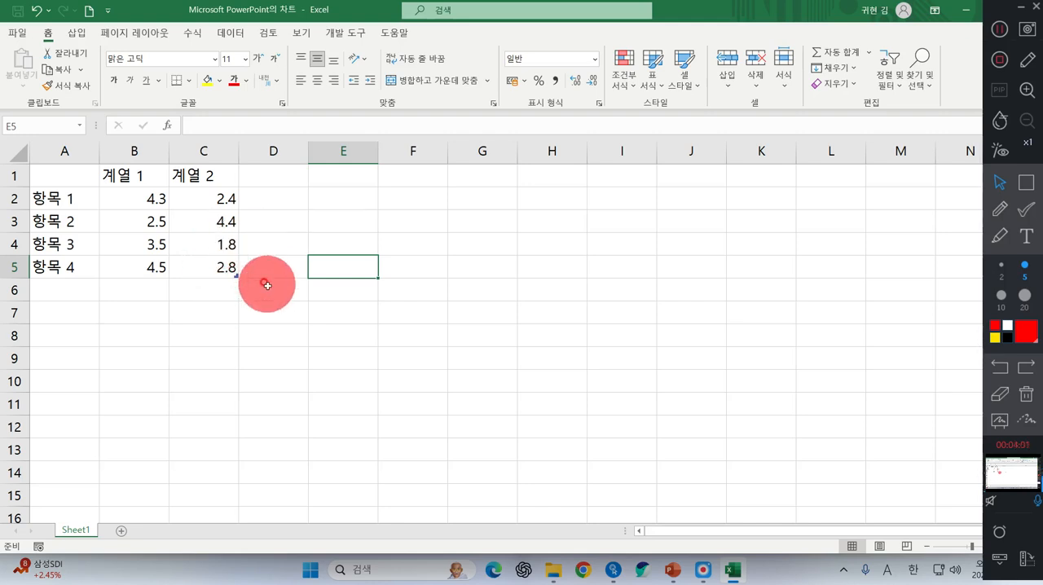
left_click(122, 174)
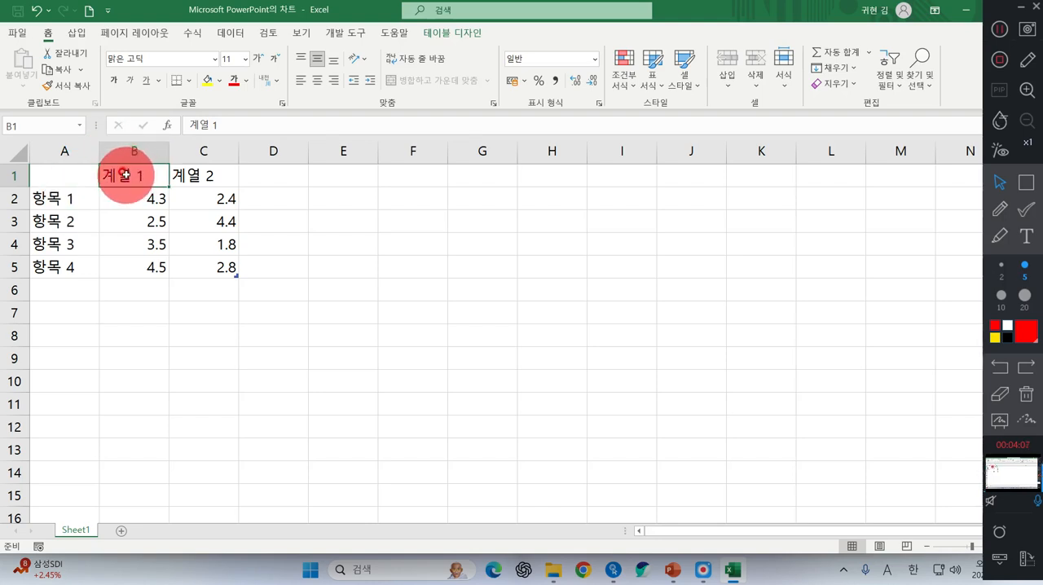
left_click(999, 209)
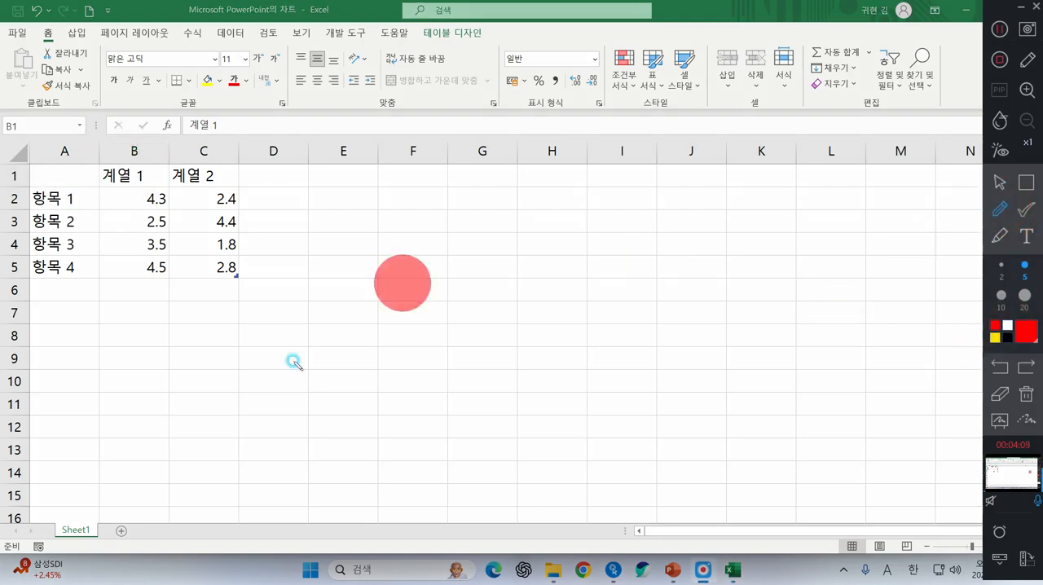
mouse_move(289, 315)
left_mouse_down()
mouse_move(562, 306)
mouse_move(546, 281)
mouse_move(580, 328)
mouse_move(556, 343)
left_mouse_up()
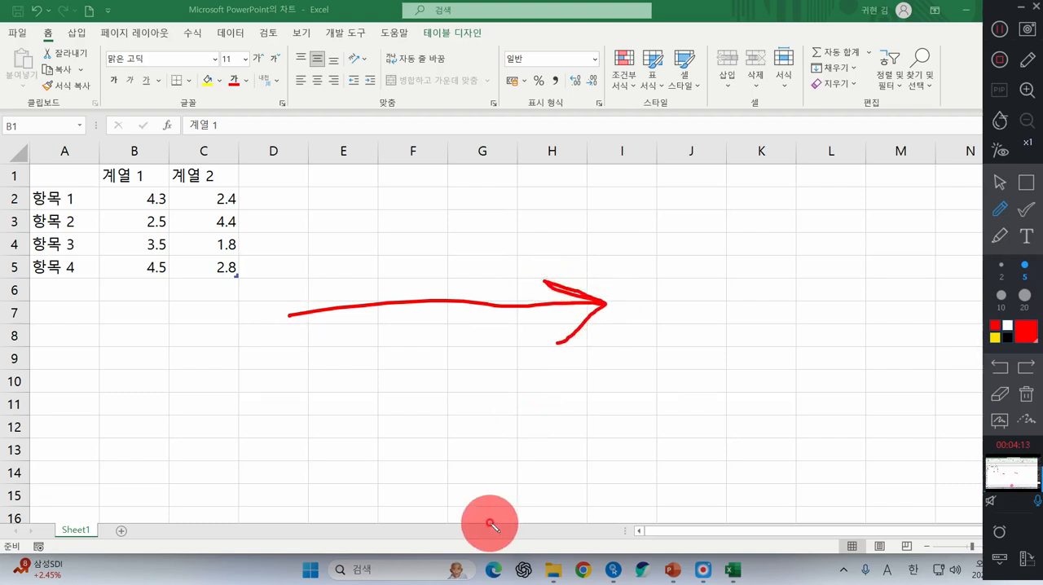
mouse_move(681, 184)
left_mouse_down()
mouse_move(716, 397)
mouse_move(769, 280)
left_mouse_up()
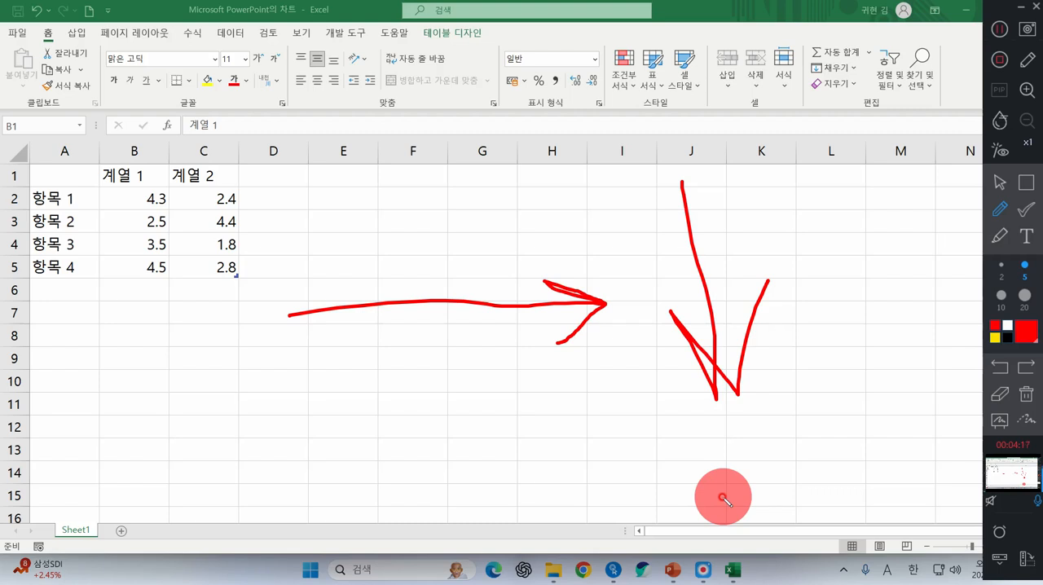
left_click(1029, 399)
left_click(1000, 183)
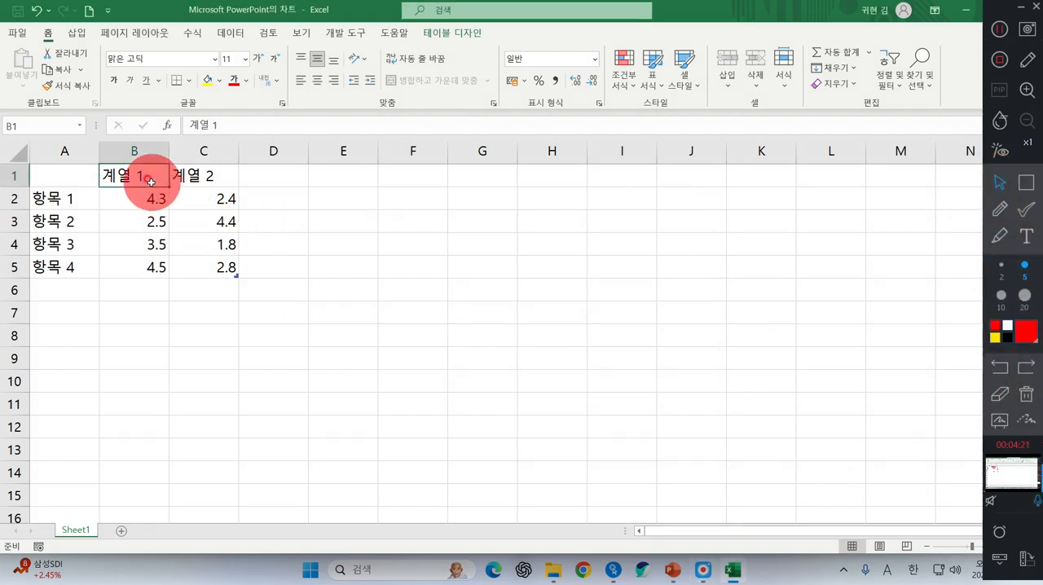
Rename the two series headers in B1 and C1 to 국내 and 글로벌
type("rnr")
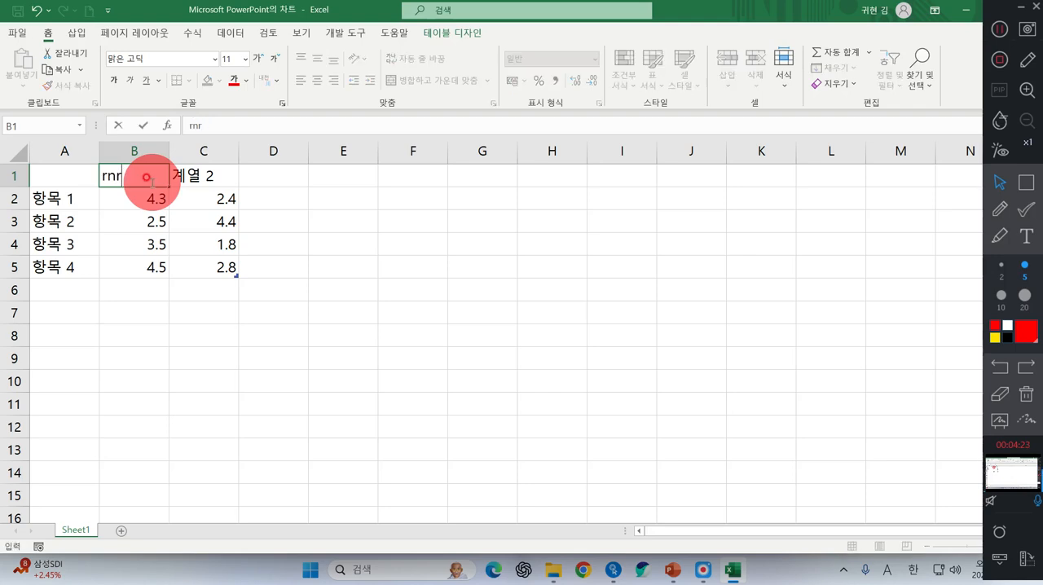
type("국내")
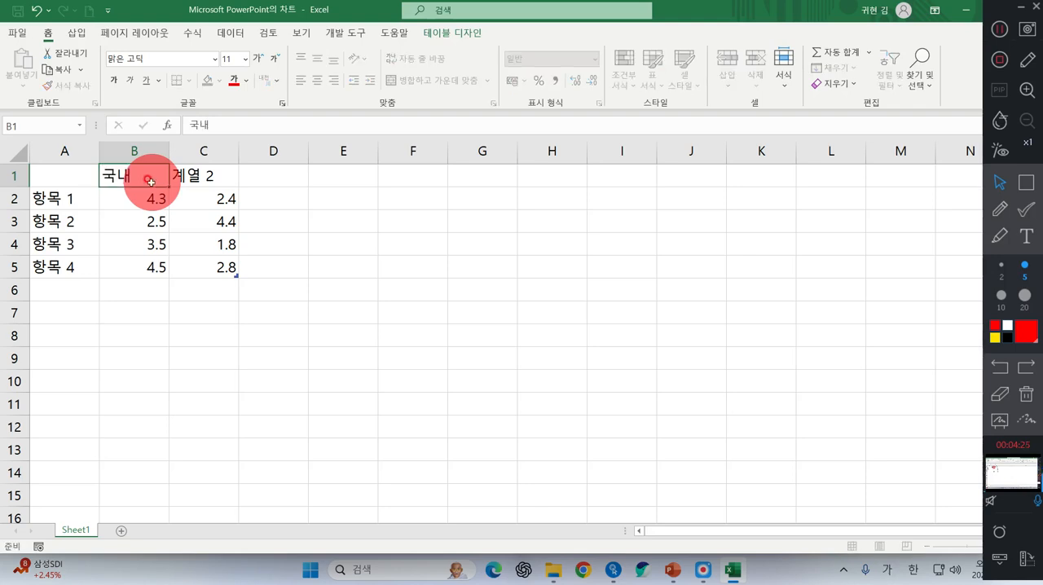
key("Tab")
type("글ㄹ벌")
key("Return")
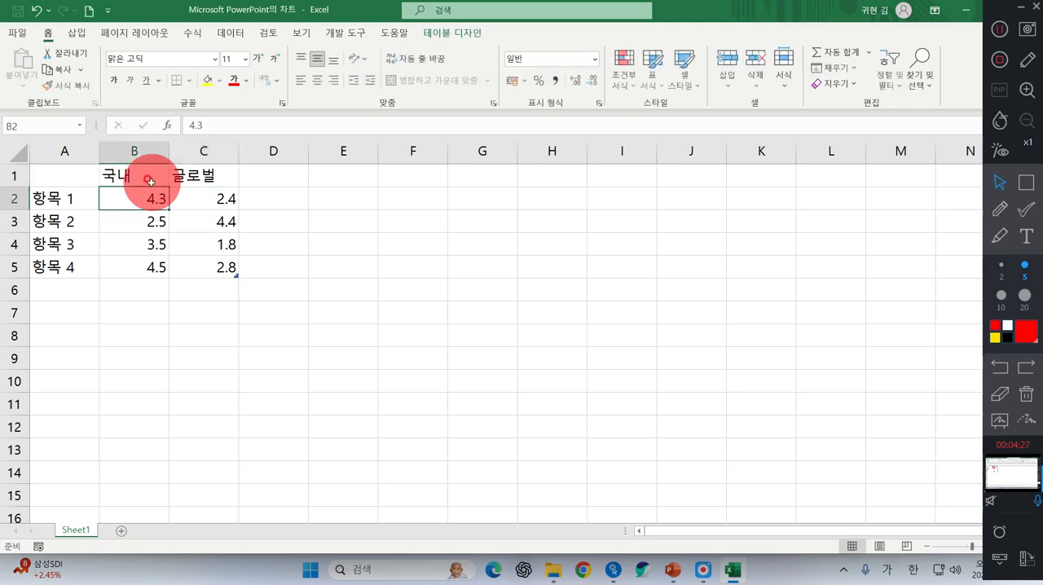
Replace the category labels in A2 and A3 with A금융그룹 and B금융지주
key("Left")
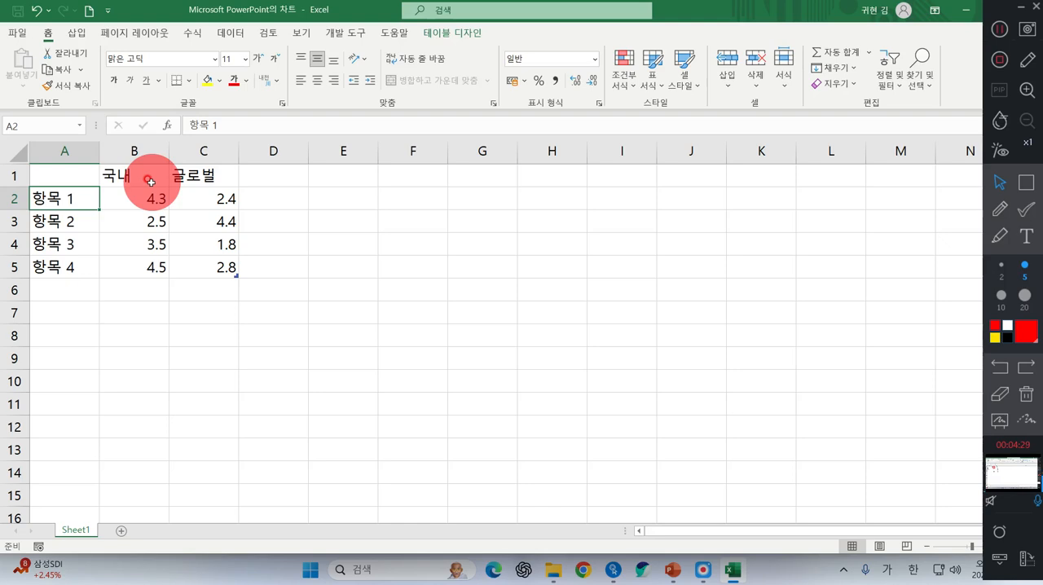
key("BackSpace")
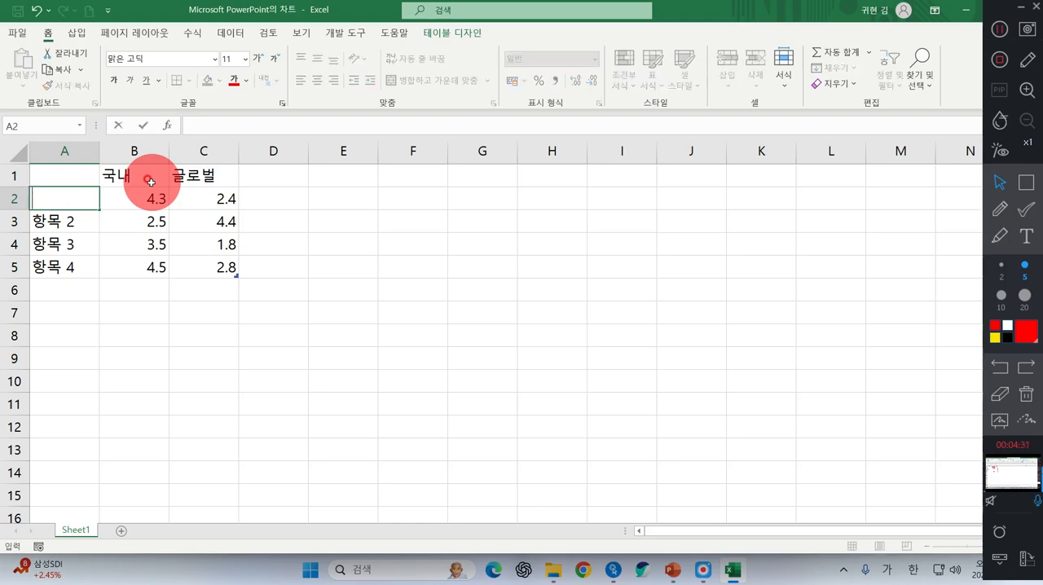
type("A")
key("Hangul")
type("금ㅇ")
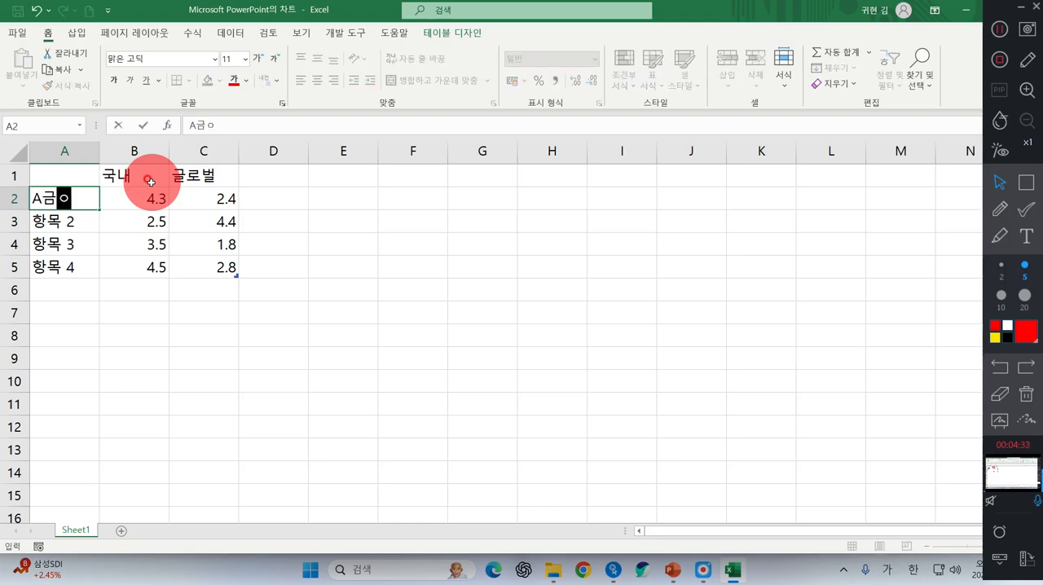
type("ㅠ그룹")
key("Return")
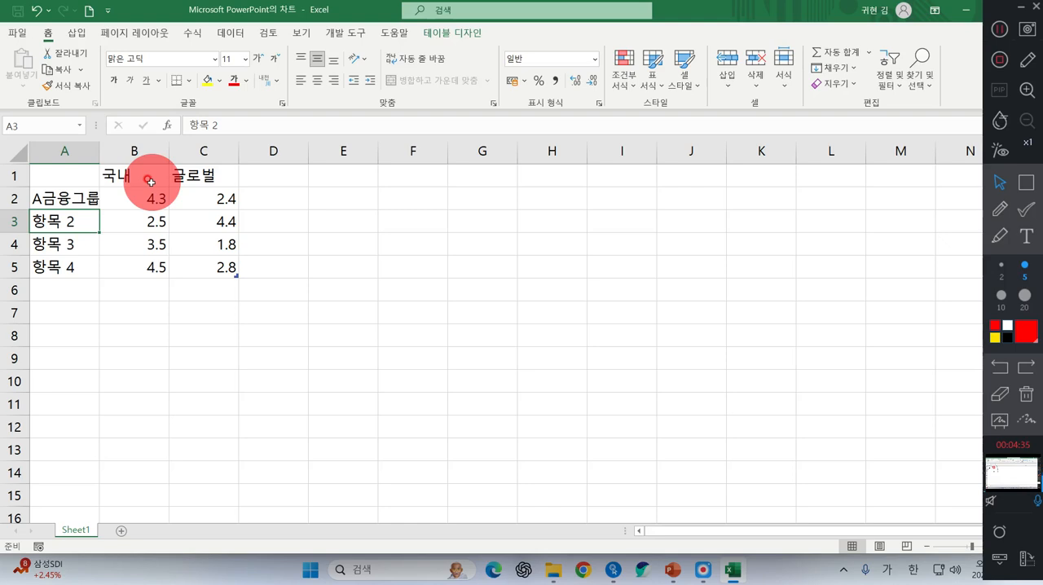
type("ㅠ")
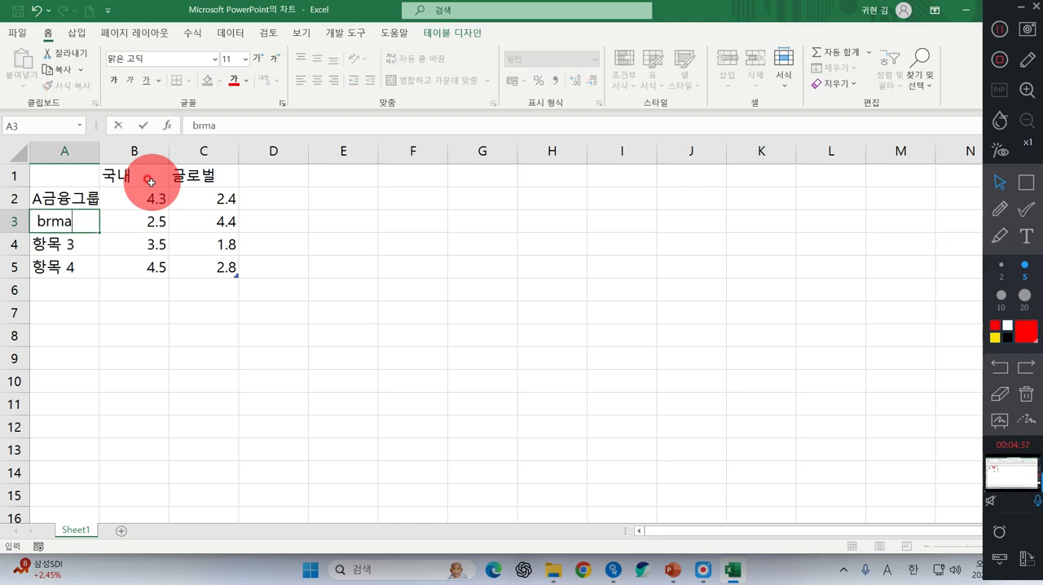
type("금")
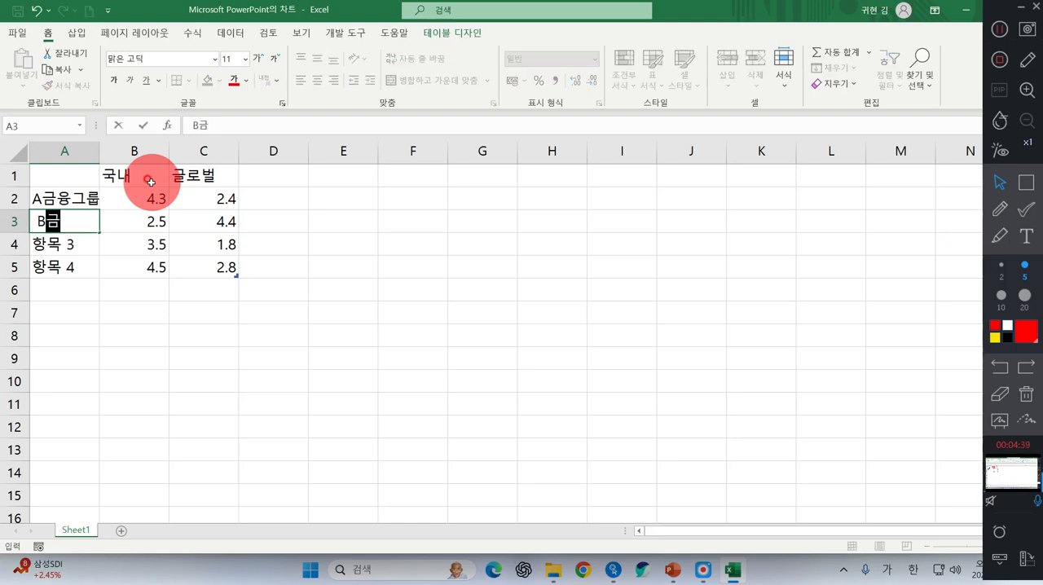
type("융ㅈ주")
key("Return")
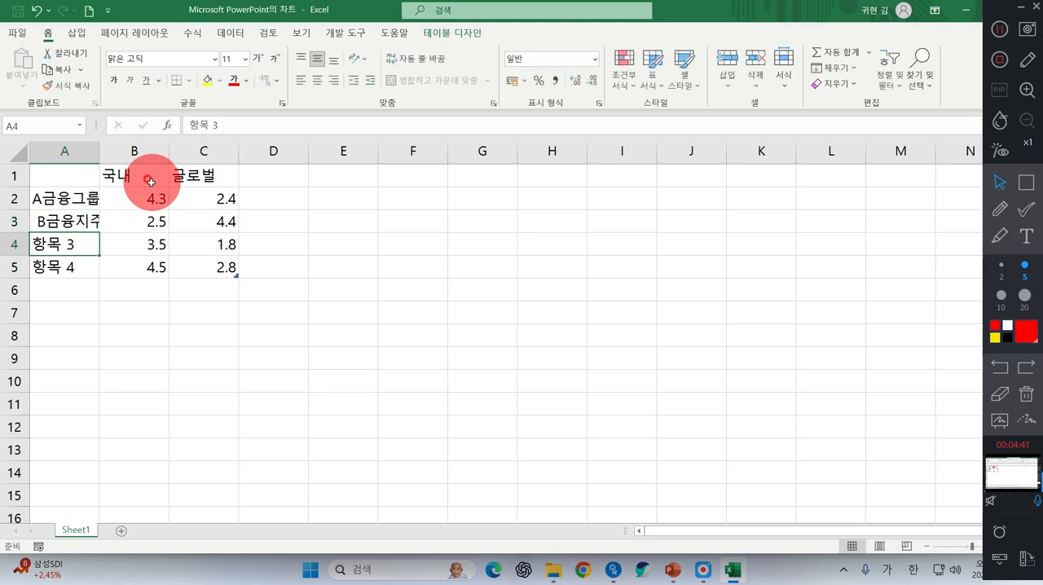
Replace the category labels in A4 and A5 with C금융그룹 and D은행
type("ㅊ")
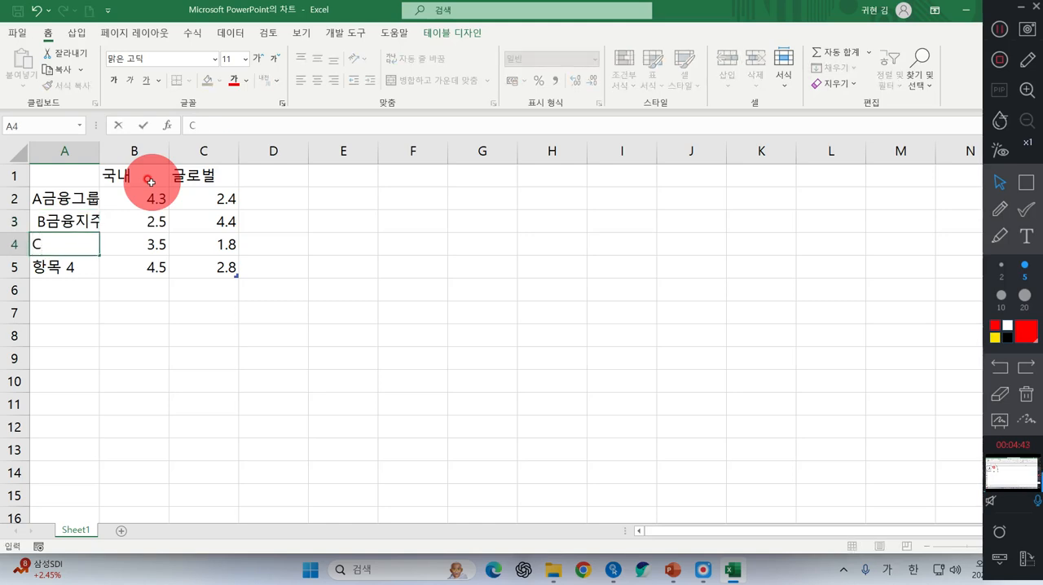
type("금융ㄱ그룹")
key("Return")
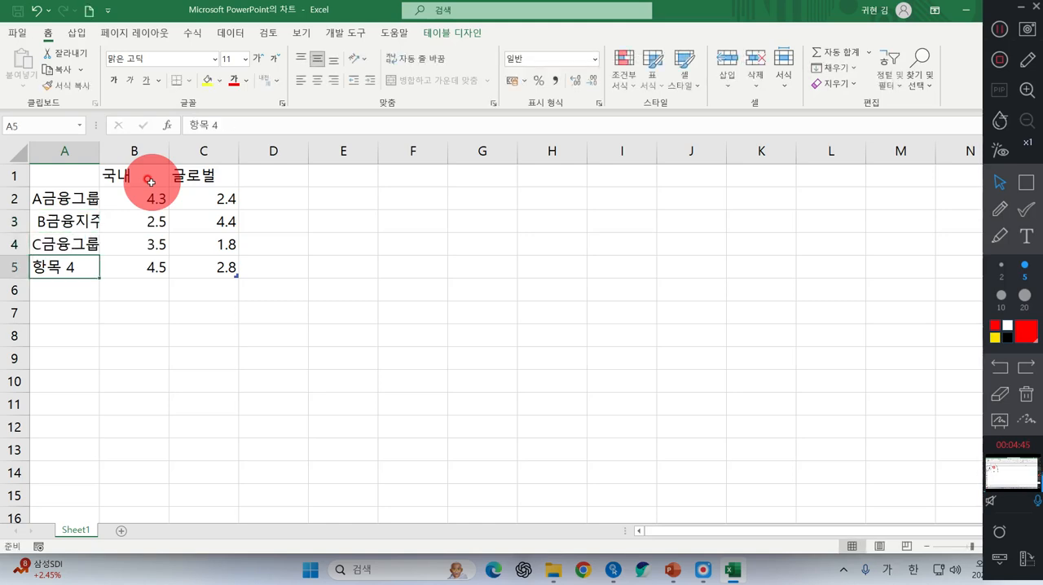
type("ㅇ")
key("BackSpace")
type("D은행")
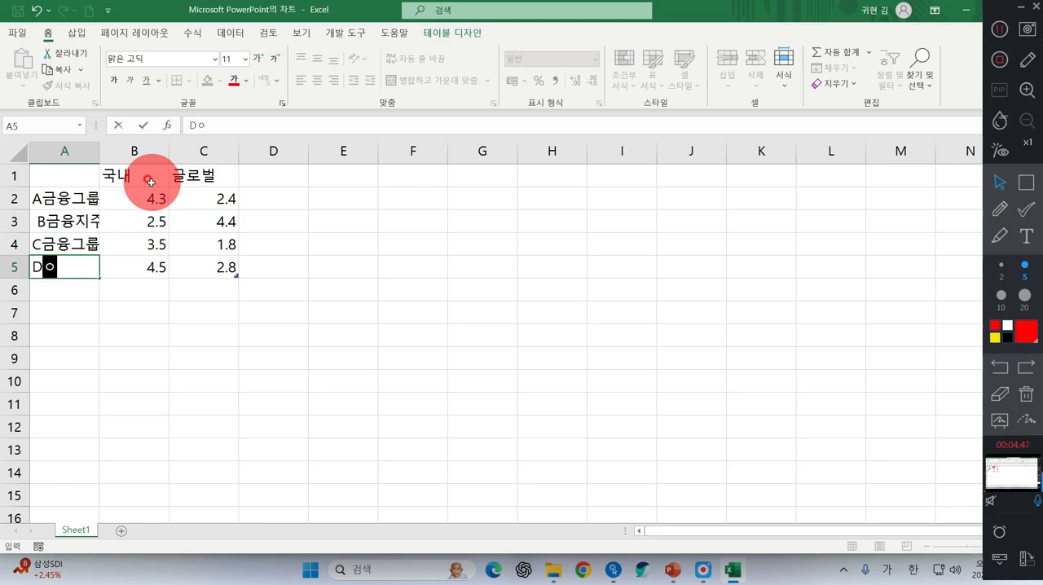
key("BackSpace")
key("BackSpace")
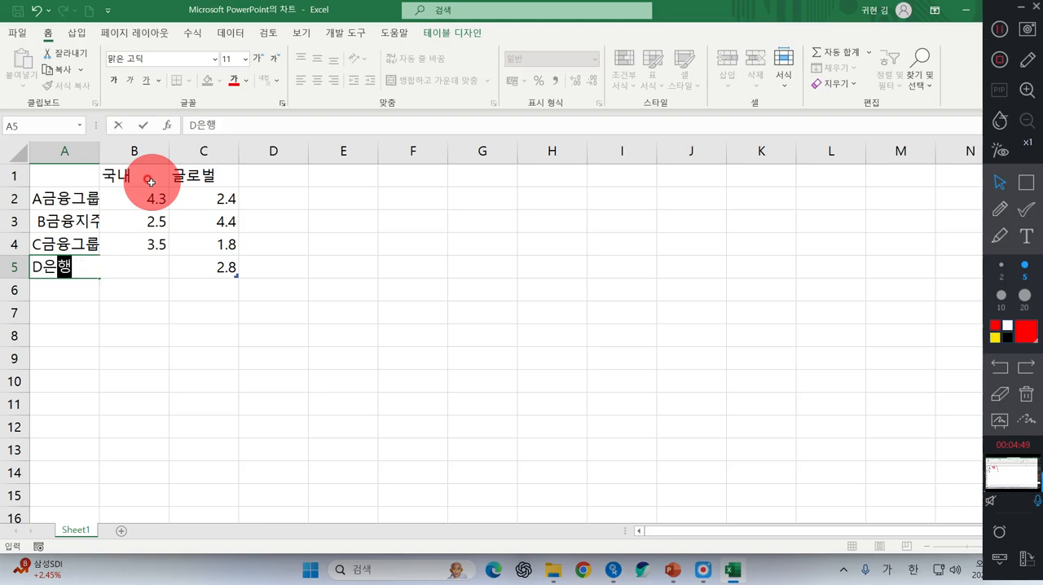
key("Tab")
Enter 4.5 in cell B5 and fit column A's width to its category labels
type("4.5")
key("Up")
key("Up")
key("Up")
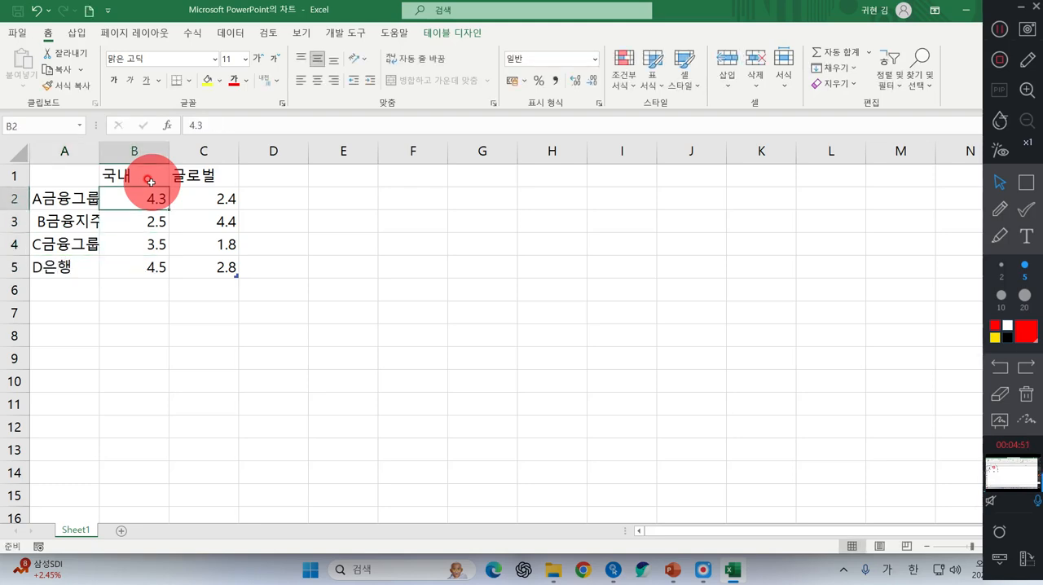
double_click(99, 151)
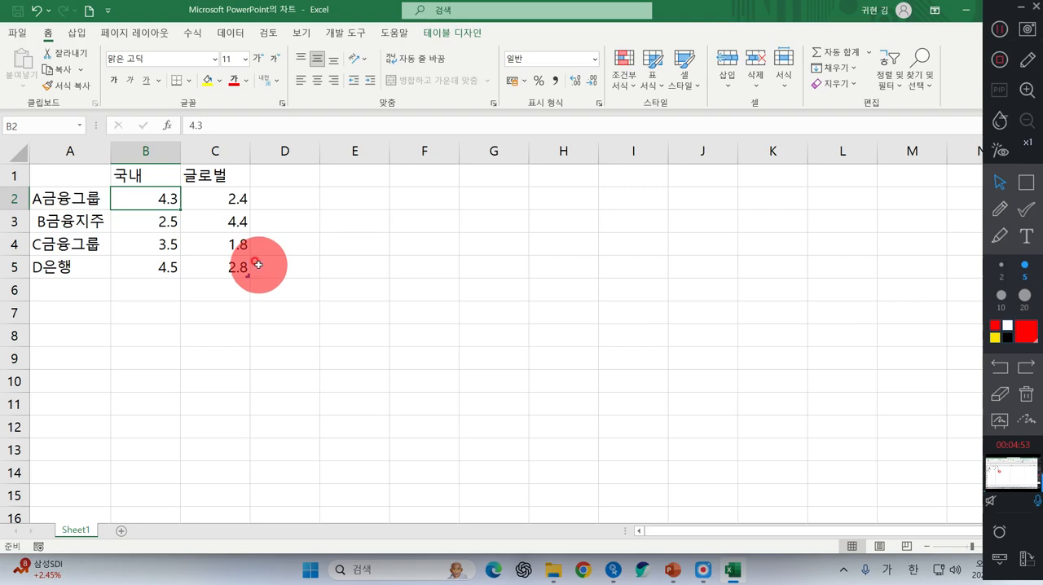
Fill the 국내 column (B2:B5) with 24100, 10500, 11650 and 11270
type("24")
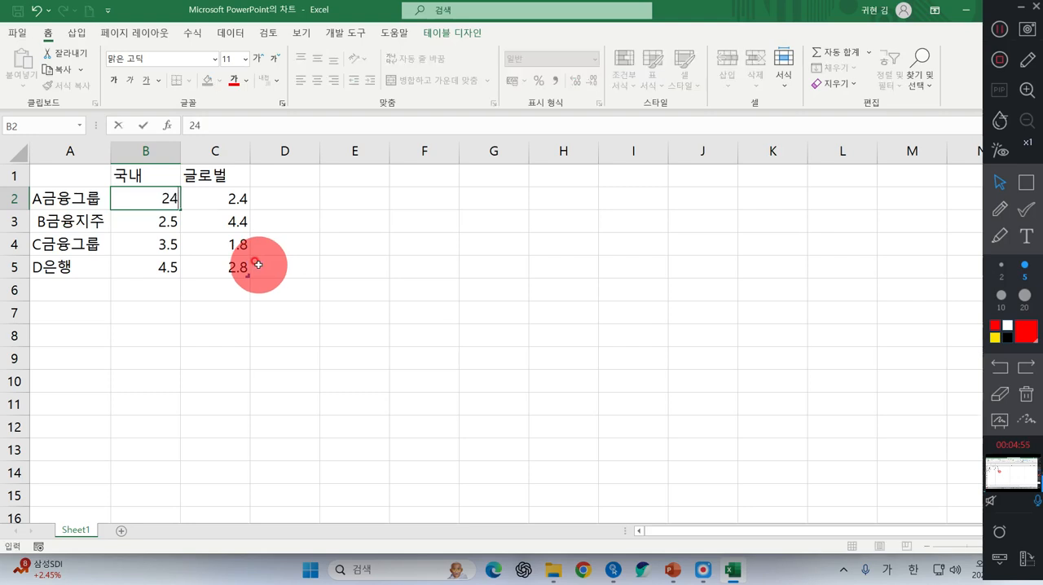
type("100")
key("Return")
type("1")
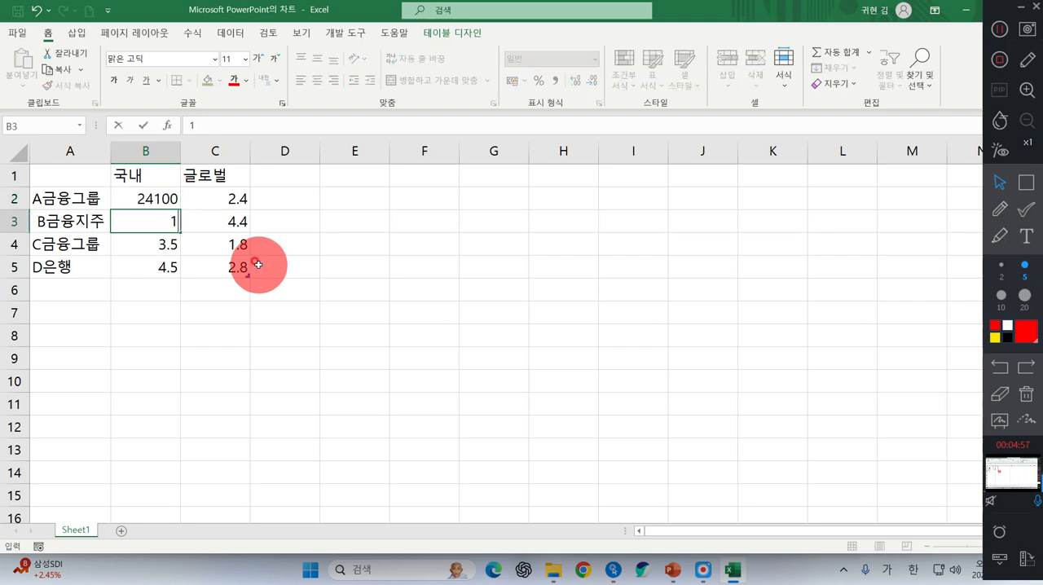
type("0500")
key("Return")
type("1165")
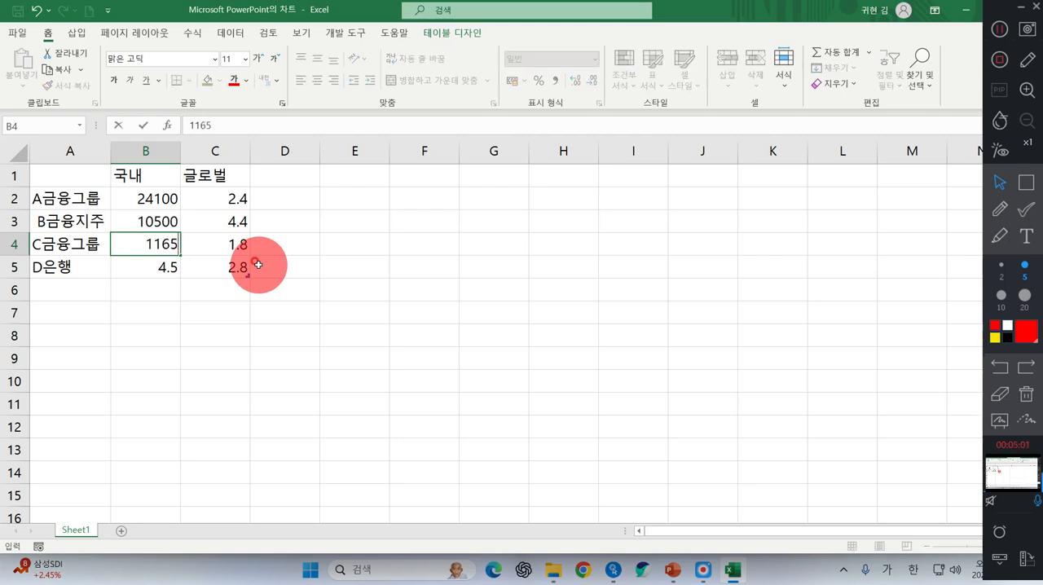
type("0")
key("Return")
type("11270")
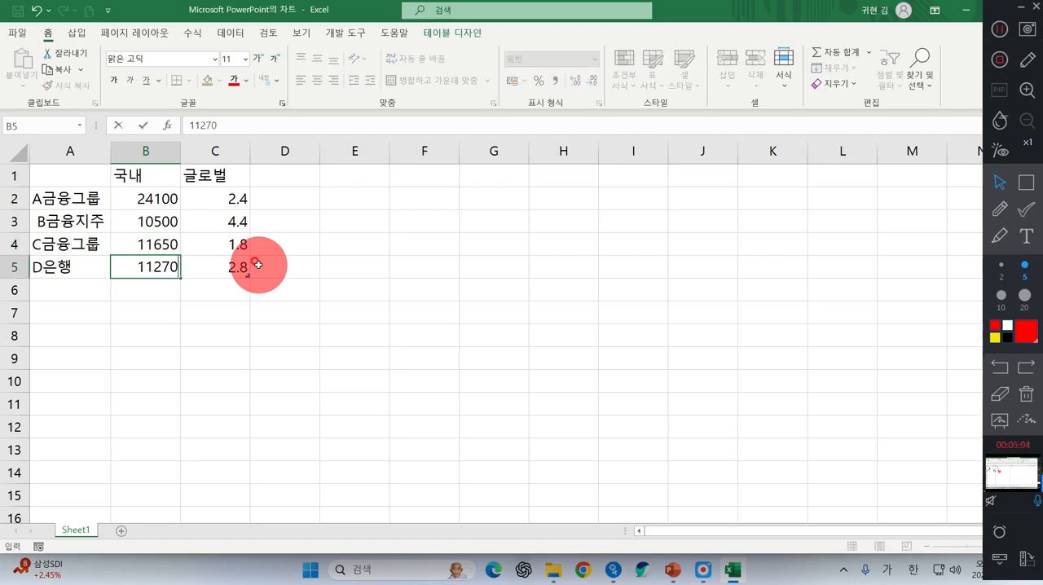
key("Return")
Fill the 글로벌 column (C2:C5) with 13.9, 7.5, 14.0 and 6
key("Right")
key("Up")
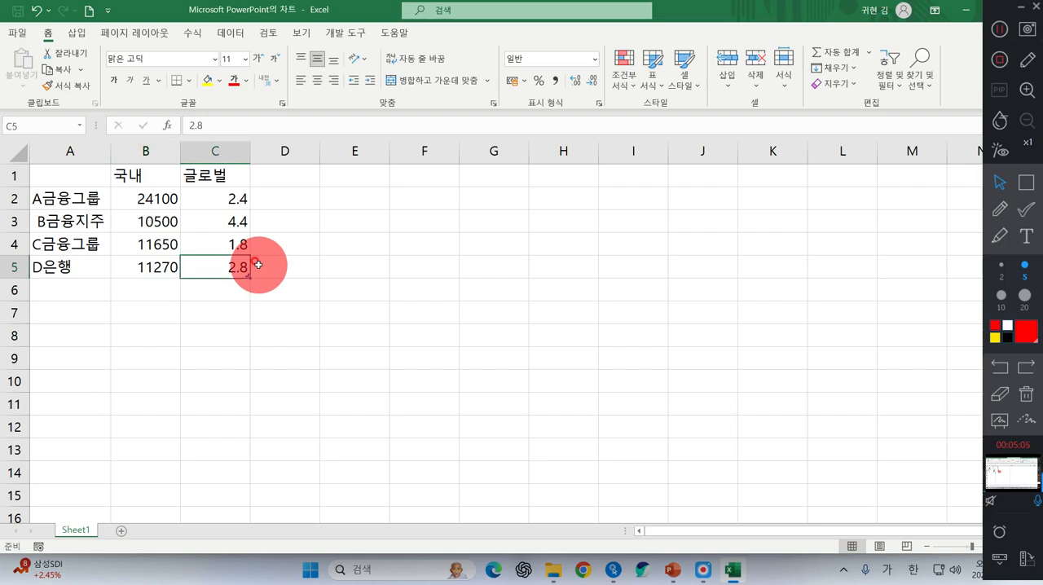
key("Up")
key("Up")
key("Up")
type("13")
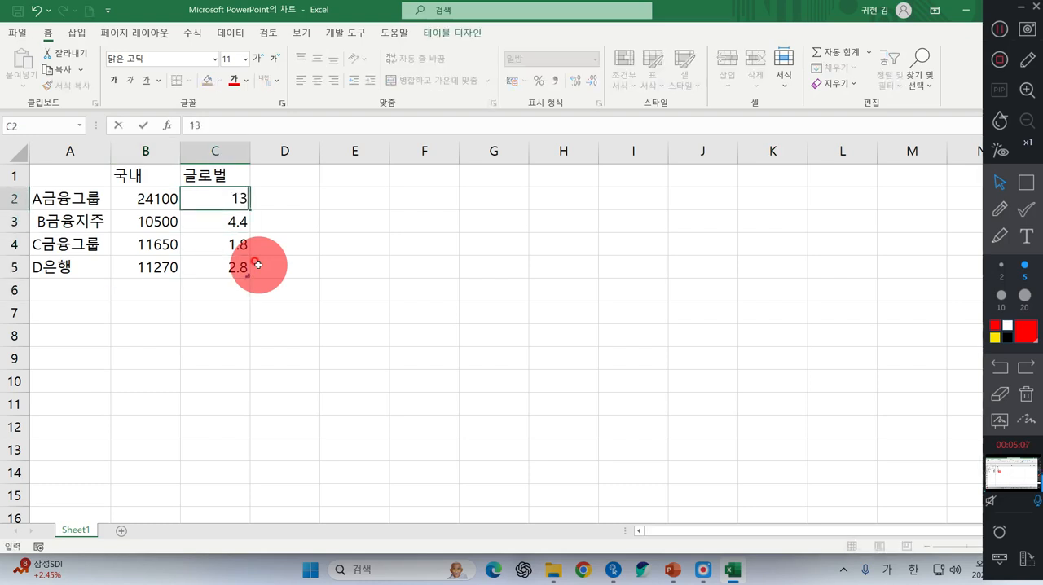
key("Return")
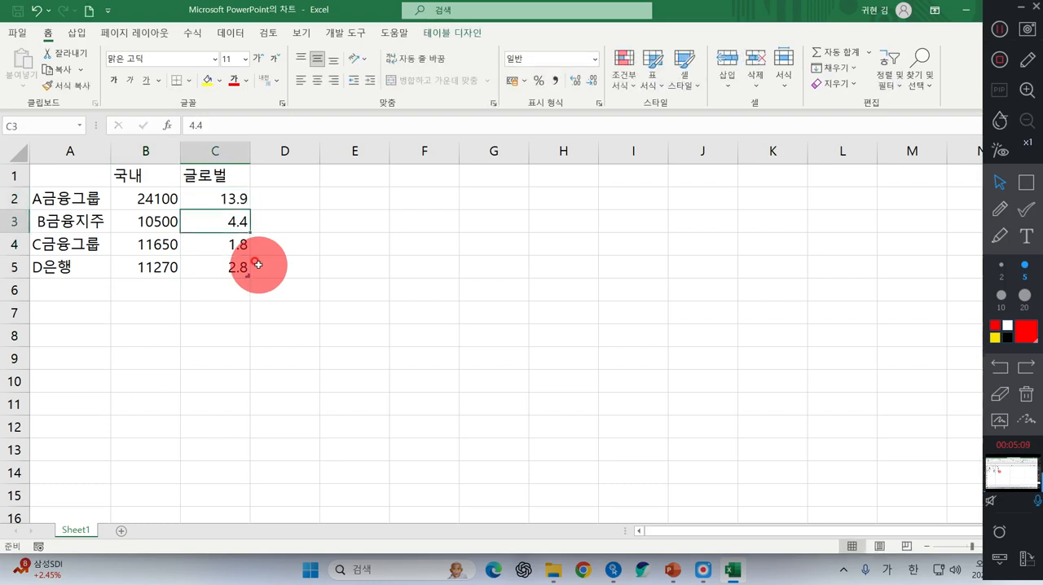
type("7.5")
key("Return")
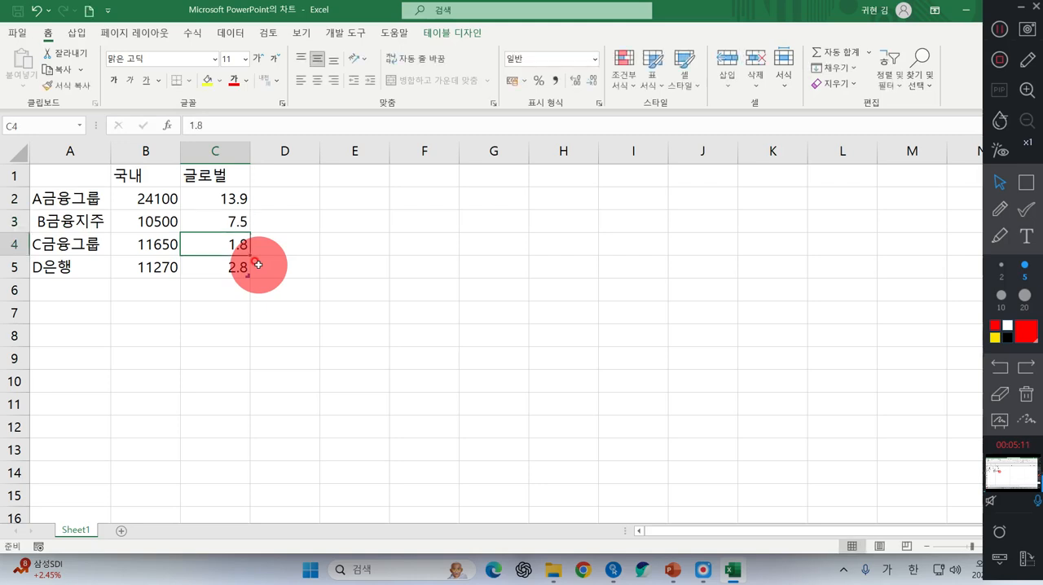
type("14.0")
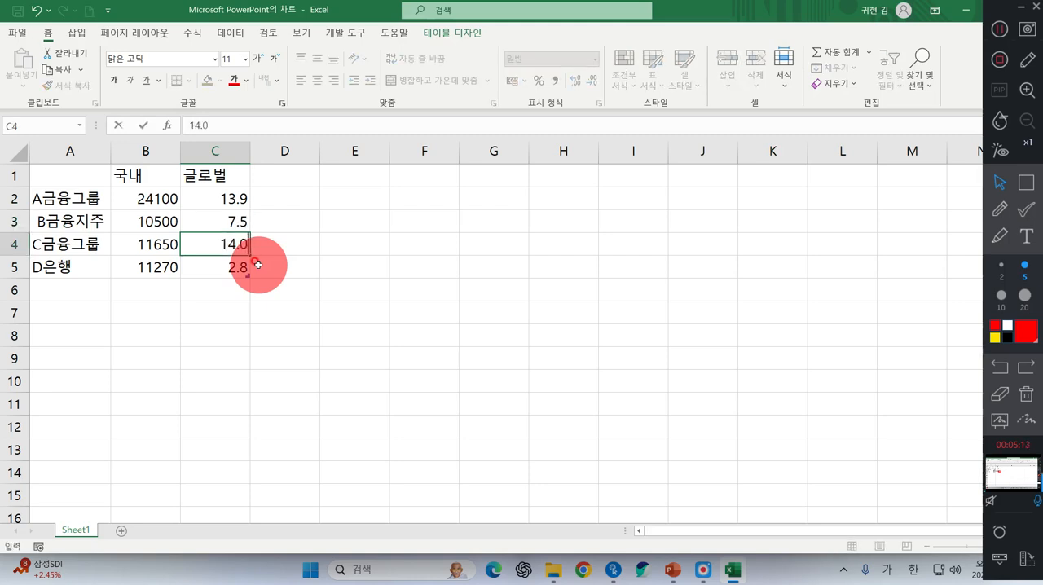
key("Return")
type("6")
key("Return")
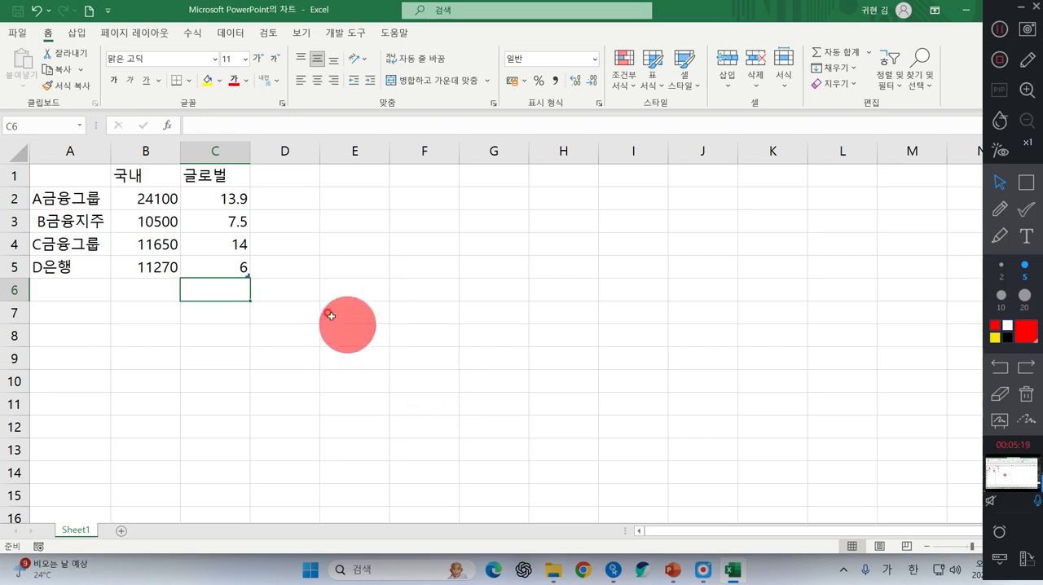
Apply the comma number style to the 국내 values in B2:B5
scroll(337, 322, "up", 1)
left_click(996, 33)
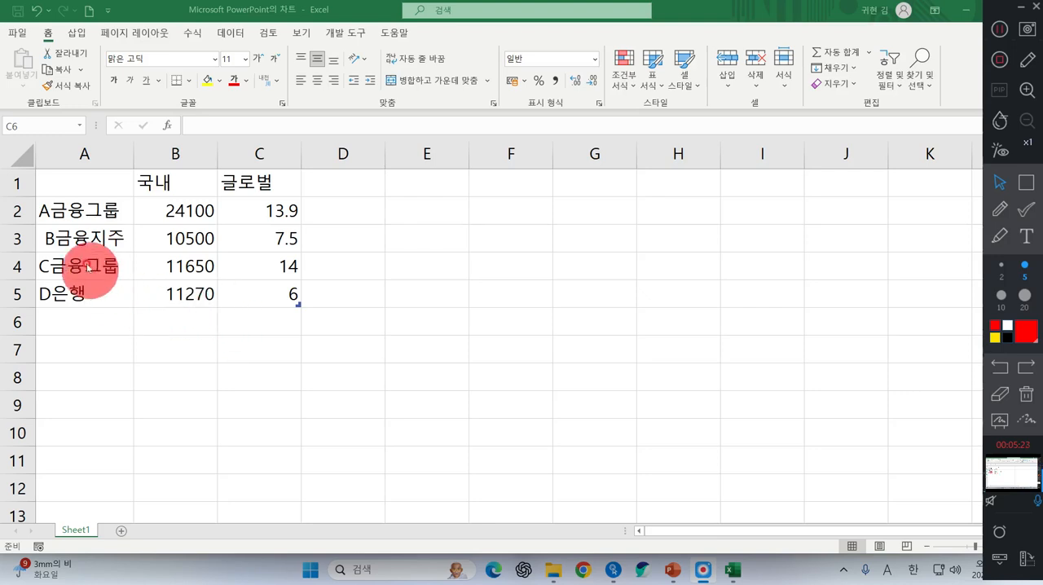
left_click(177, 236)
left_click_drag(157, 214, 188, 293)
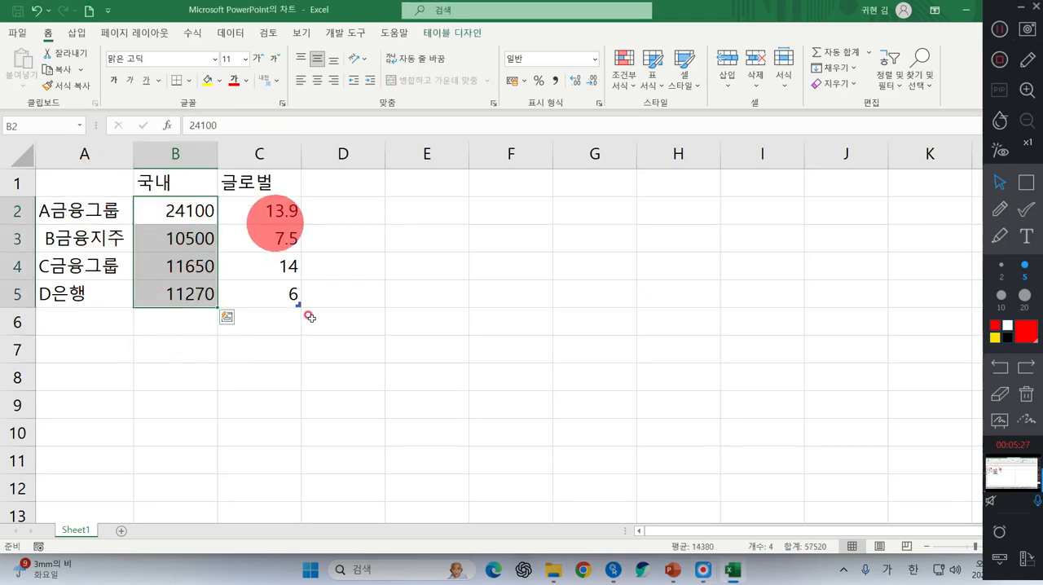
left_click(556, 83)
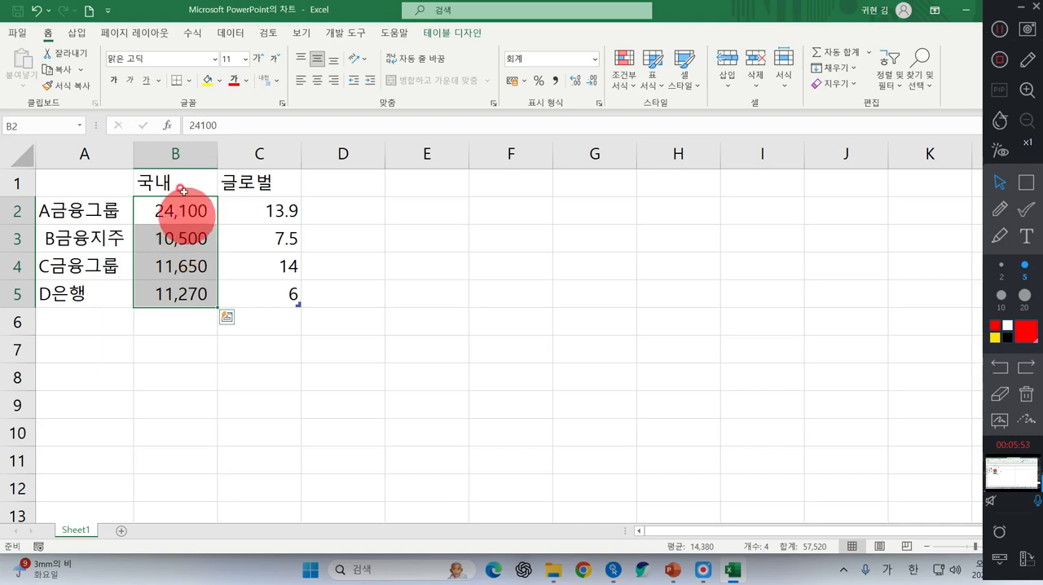
Change the number format of the 국내 values in B2:B5 to the 숫자 category, keeping 0 decimals and the thousands separator
right_click(176, 249)
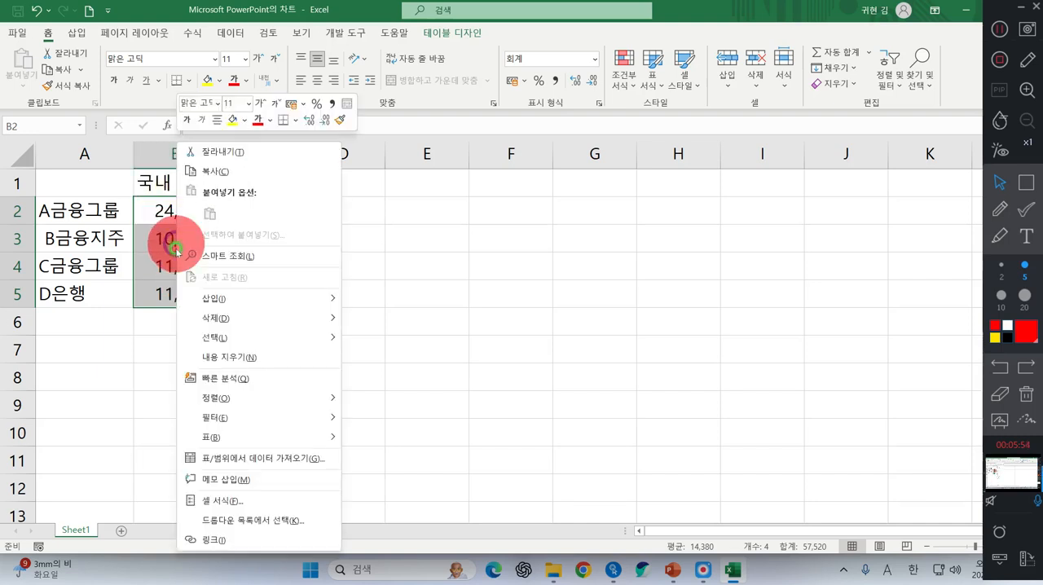
left_click(209, 501)
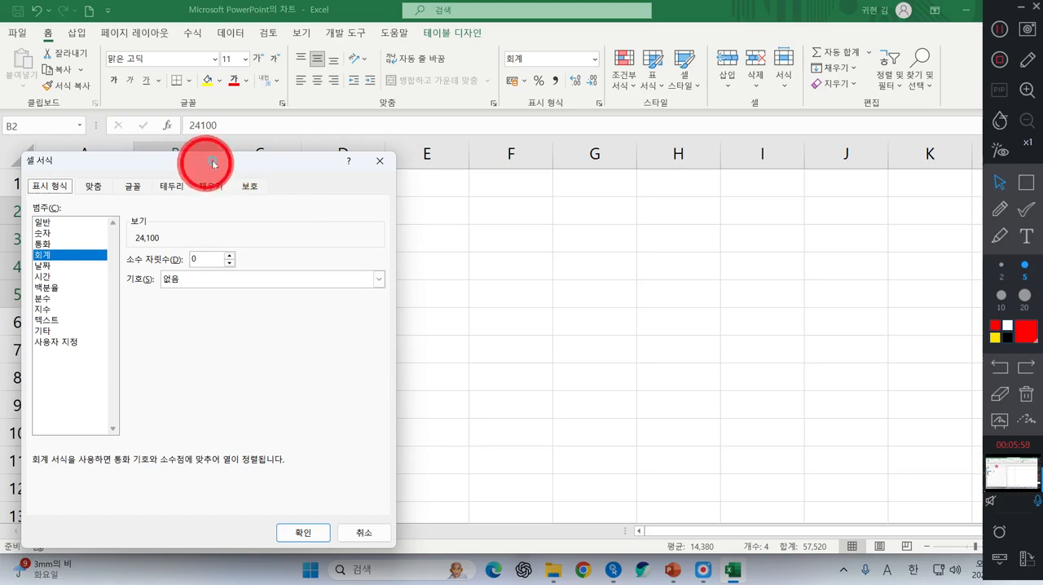
left_click_drag(213, 163, 509, 111)
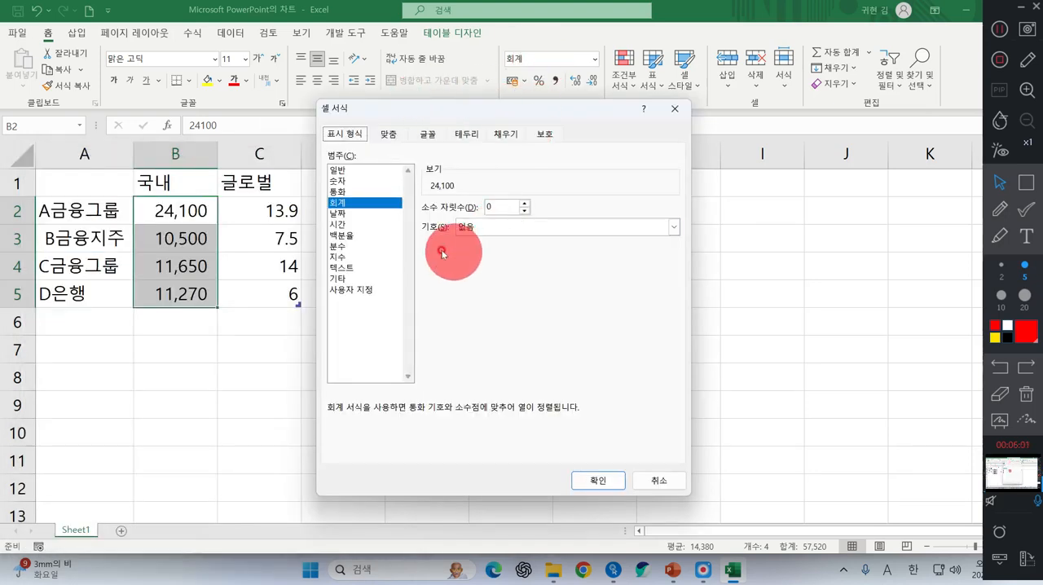
left_click(349, 291)
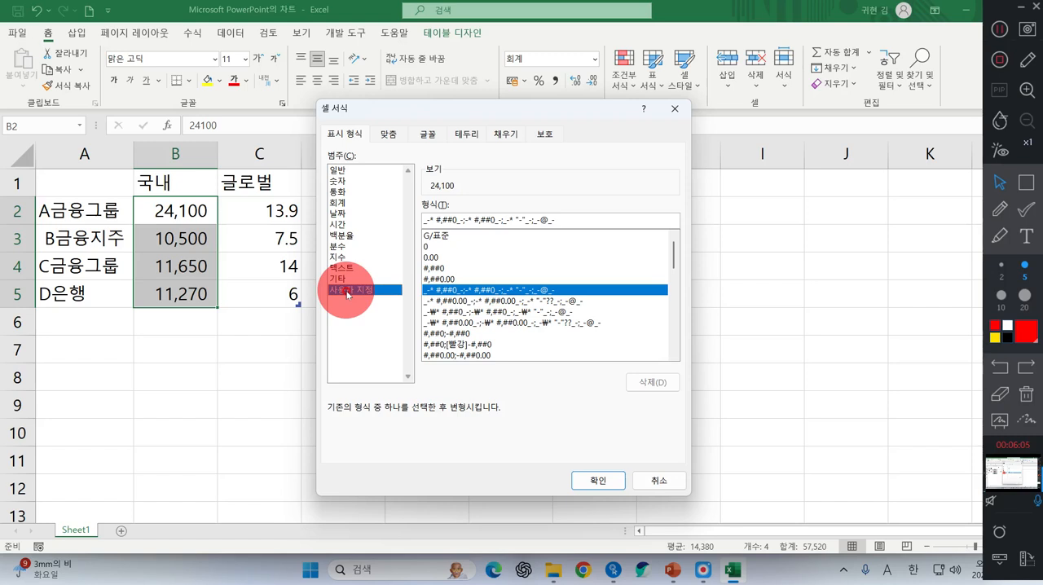
left_click(336, 181)
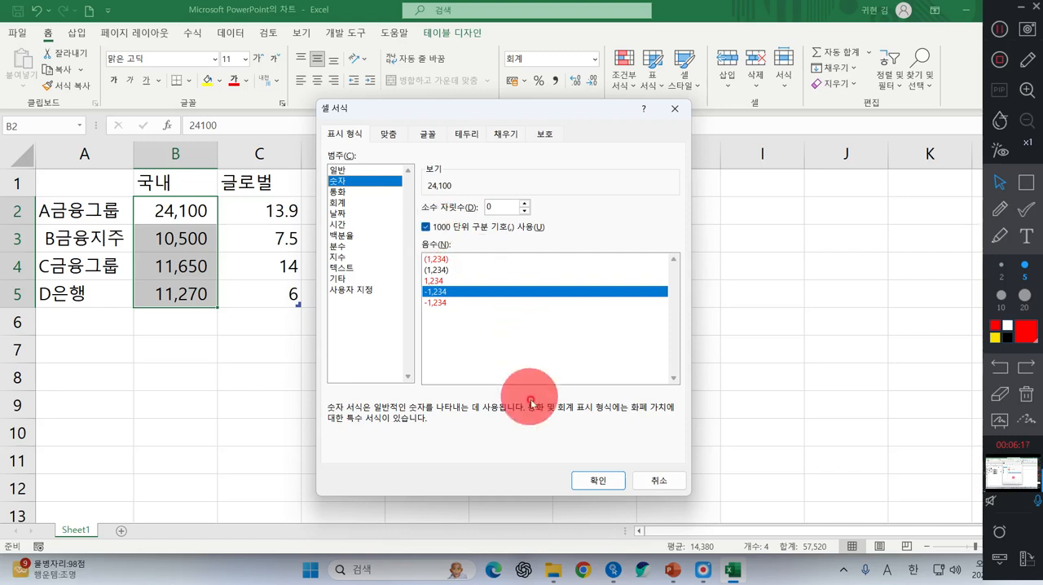
left_click(599, 480)
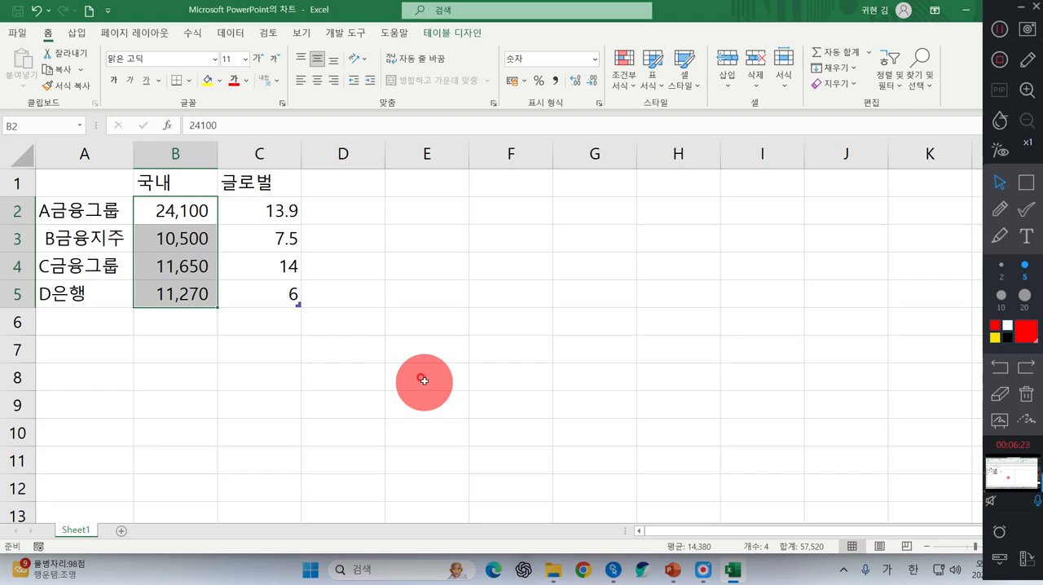
Format the 글로벌 values in C2:C5 to display one decimal place
left_click_drag(242, 210, 256, 287)
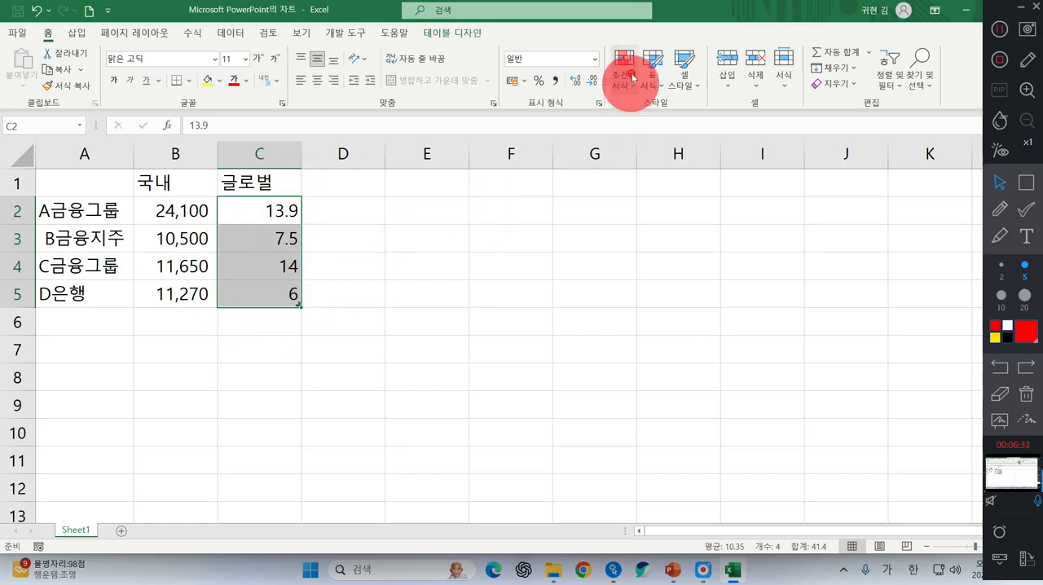
left_click(576, 82)
left_click(591, 77)
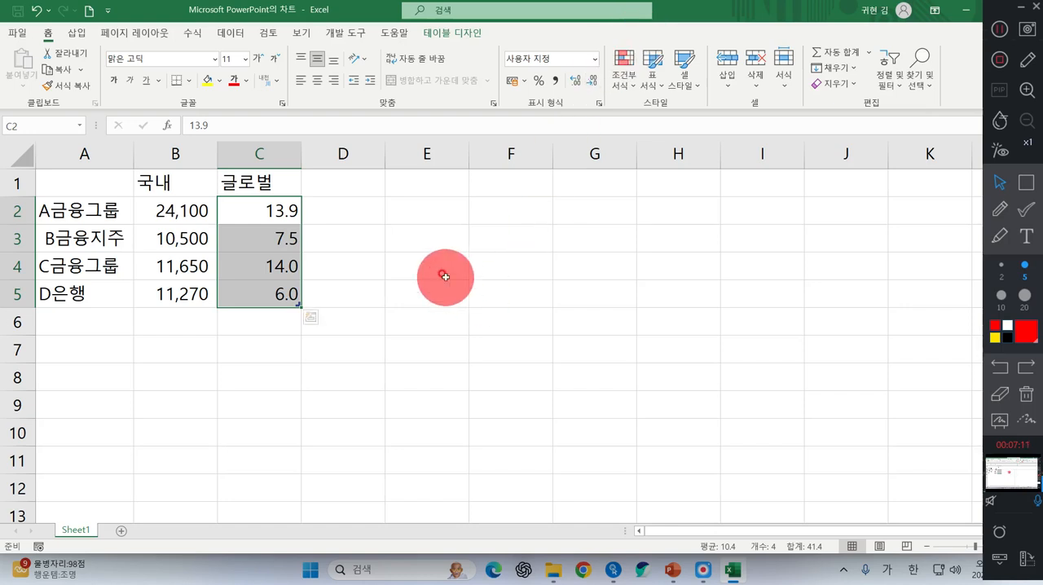
Deselect the data range and close the chart's data sheet to return to slide 5 in PowerPoint
left_click(484, 234)
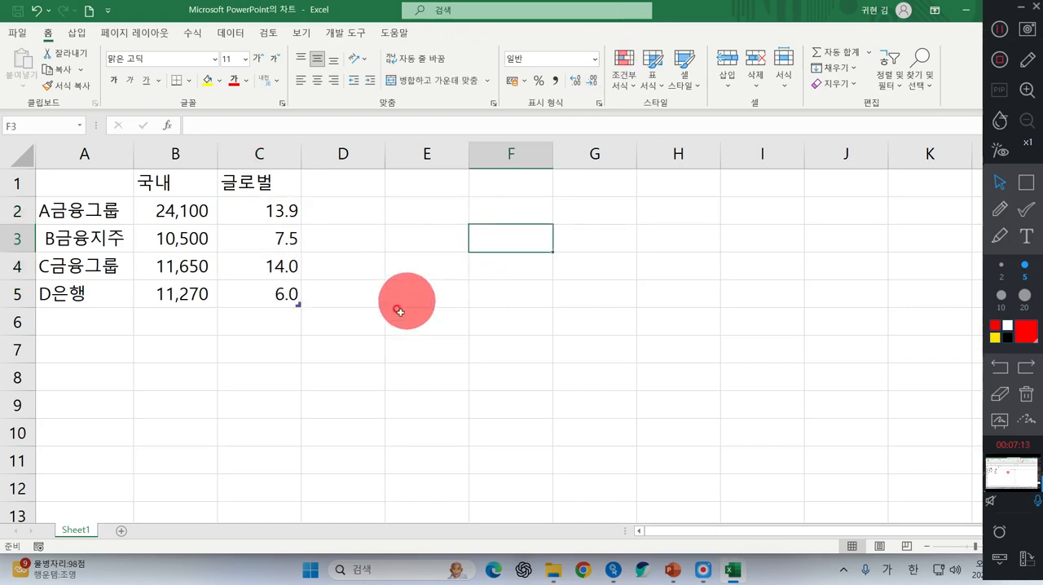
double_click(811, 15)
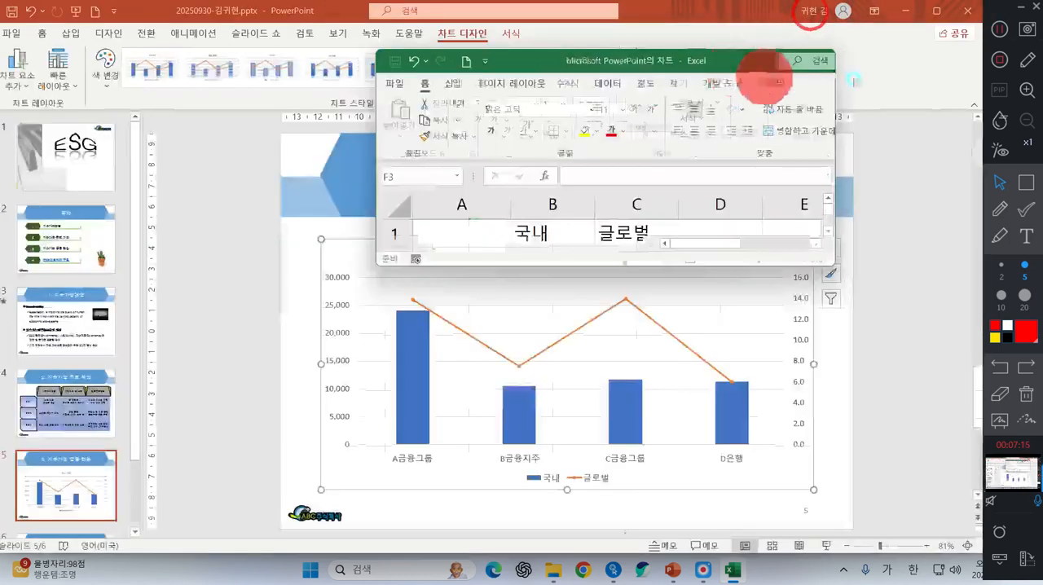
left_click(820, 60)
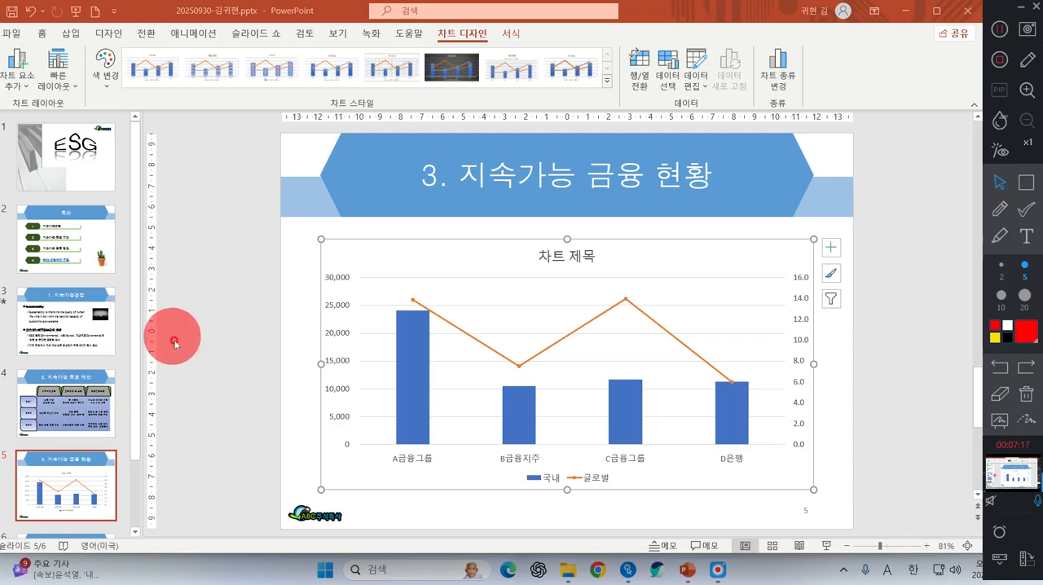